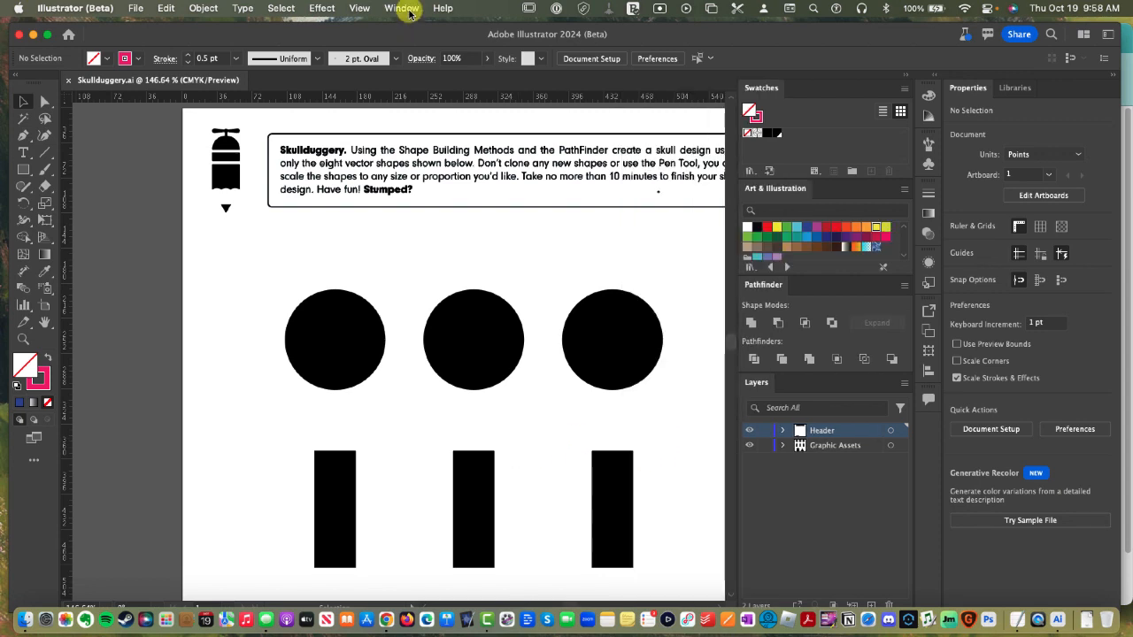
Reset the Essentials Classic workspace to its default panel layout.
left_click(409, 12)
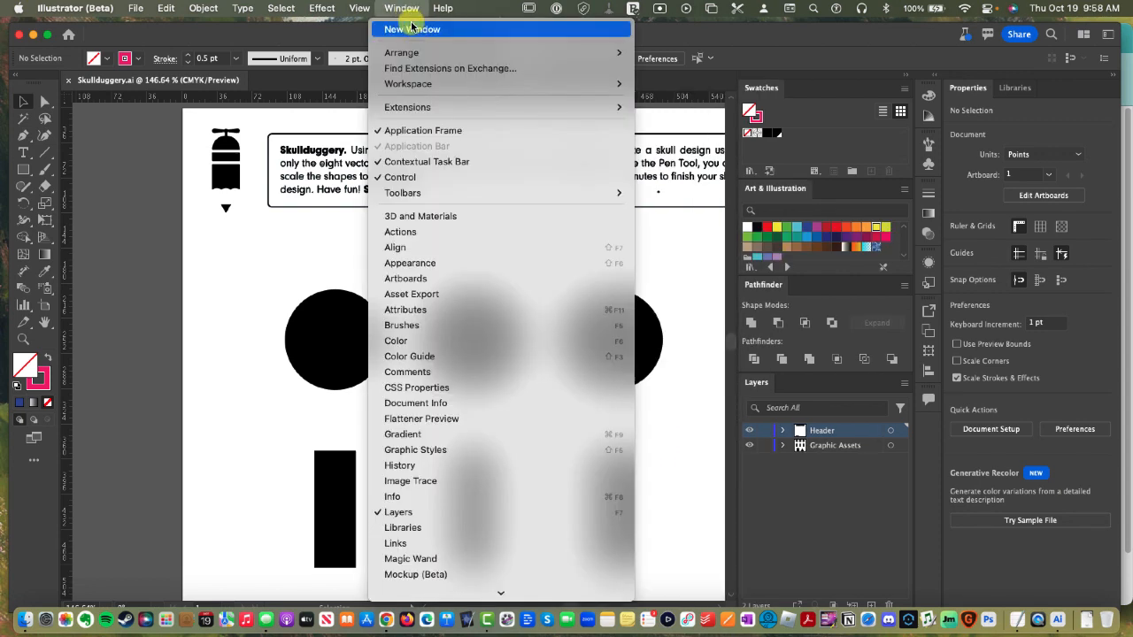
mouse_move(428, 92)
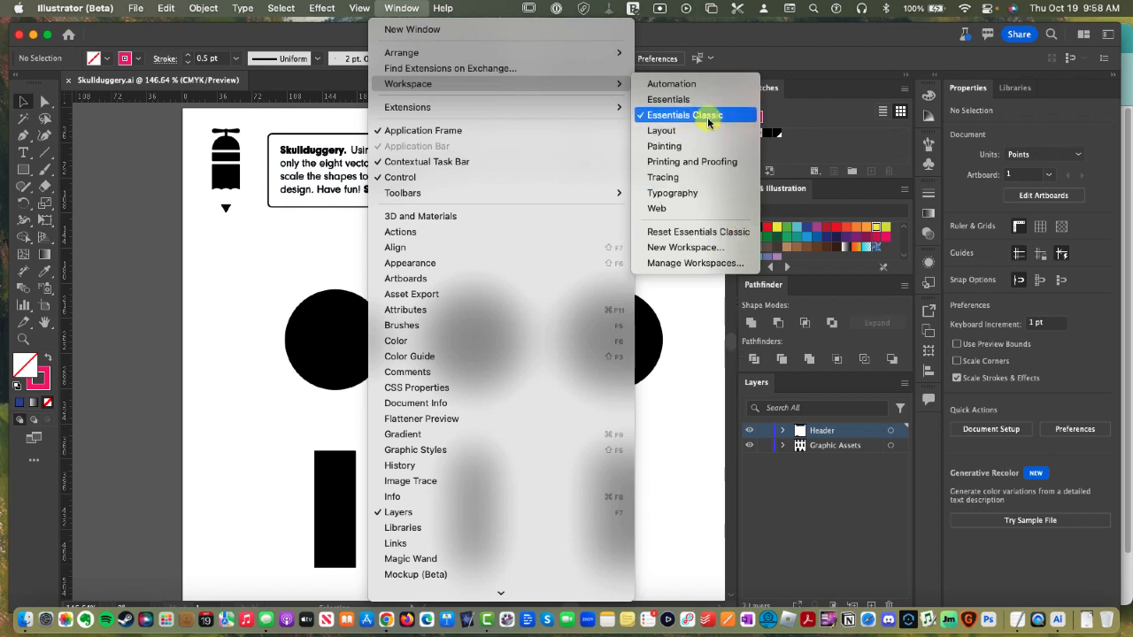
left_click(706, 232)
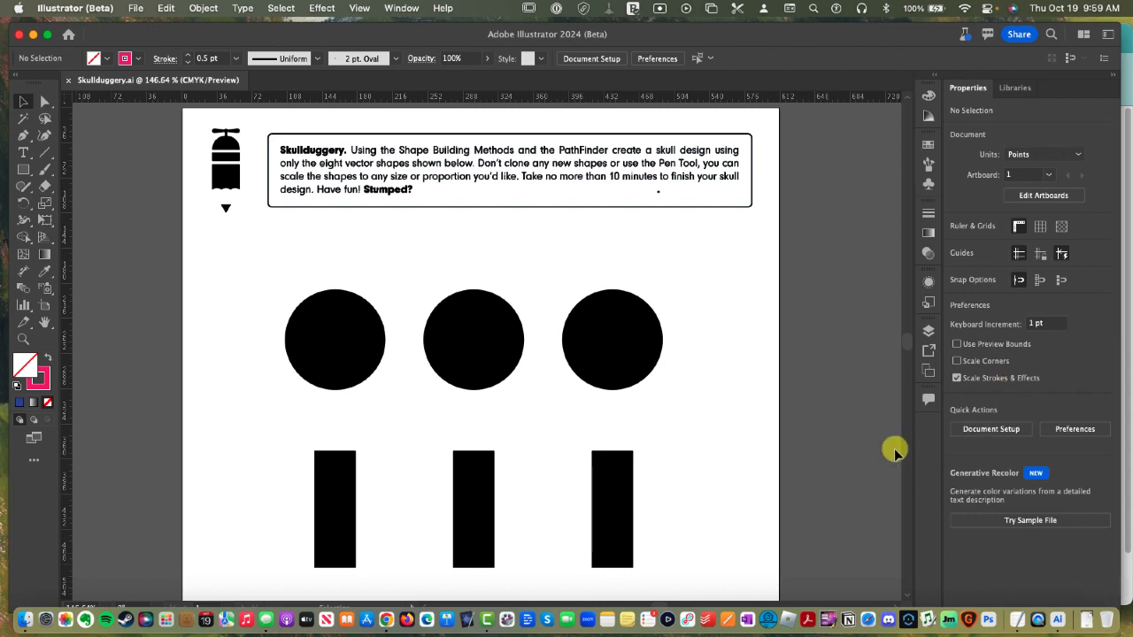
Detach the Layers panel from its group as a floating panel and collapse the remaining Asset Export and Artboards group.
left_click(928, 331)
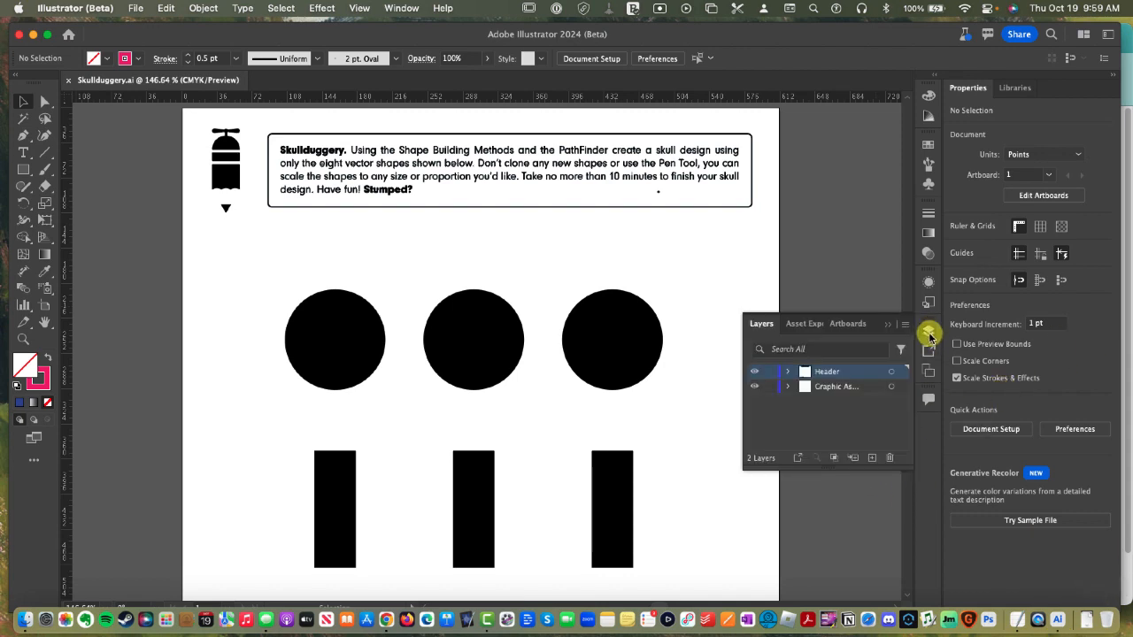
left_click_drag(758, 329, 515, 186)
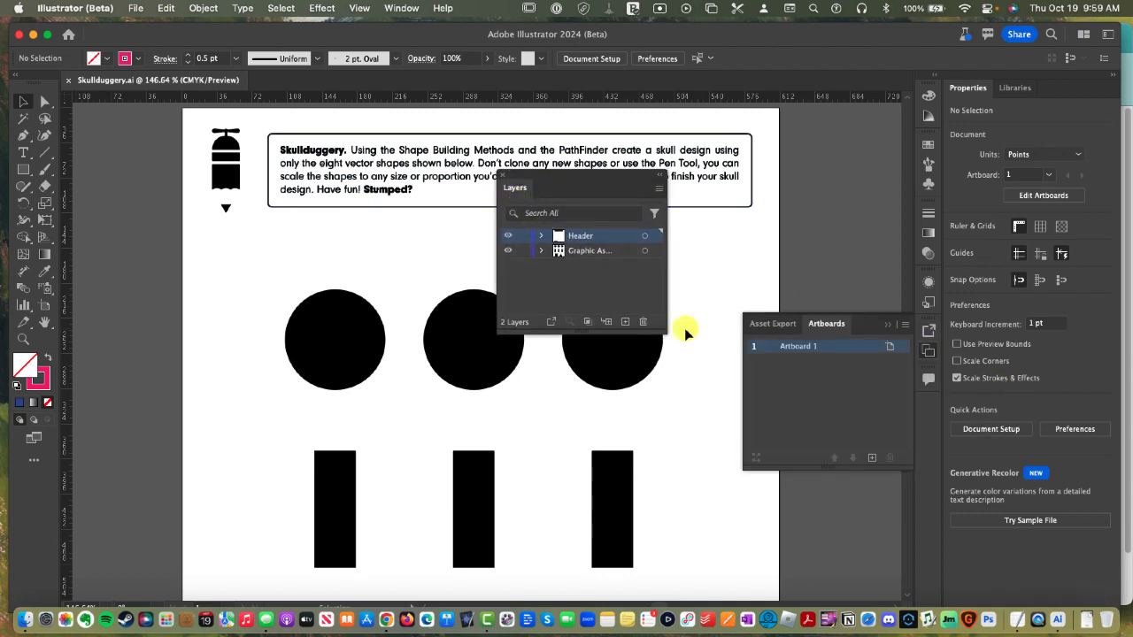
left_click(889, 326)
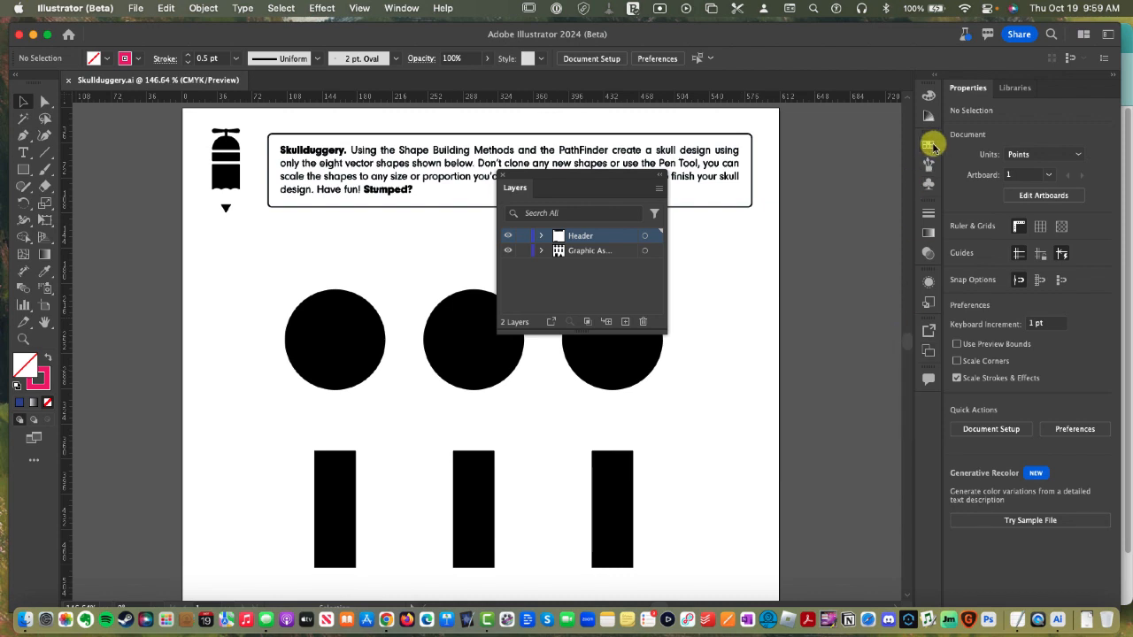
Load the Art & Illustration default swatch library, attach it beneath the floating Layers panel, and collapse the Swatches panel.
left_click(928, 145)
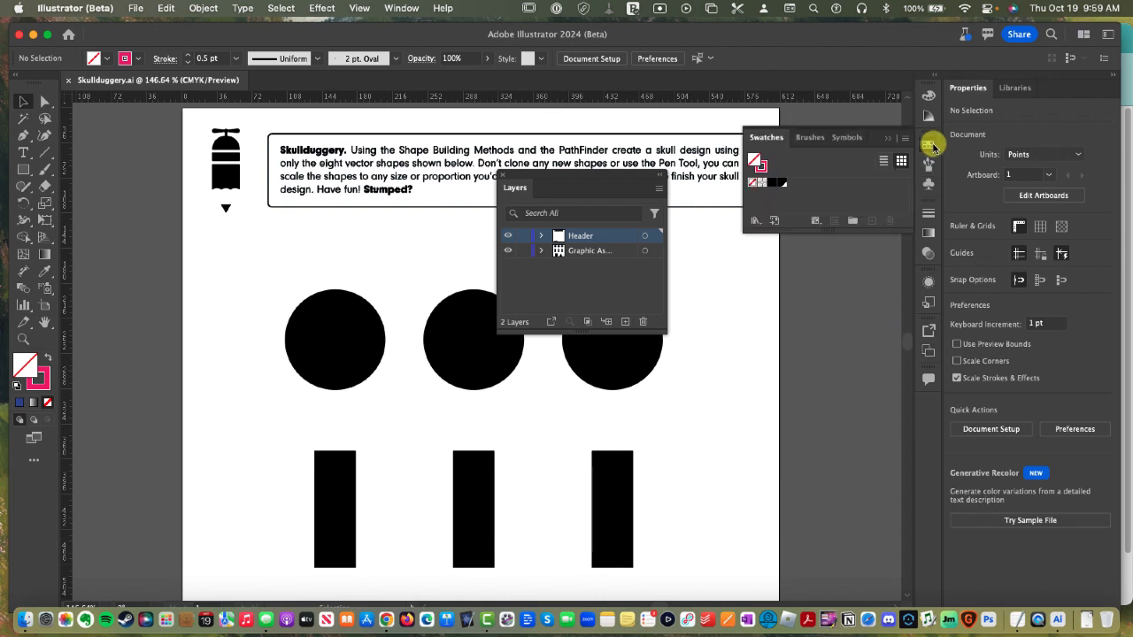
left_click(757, 225)
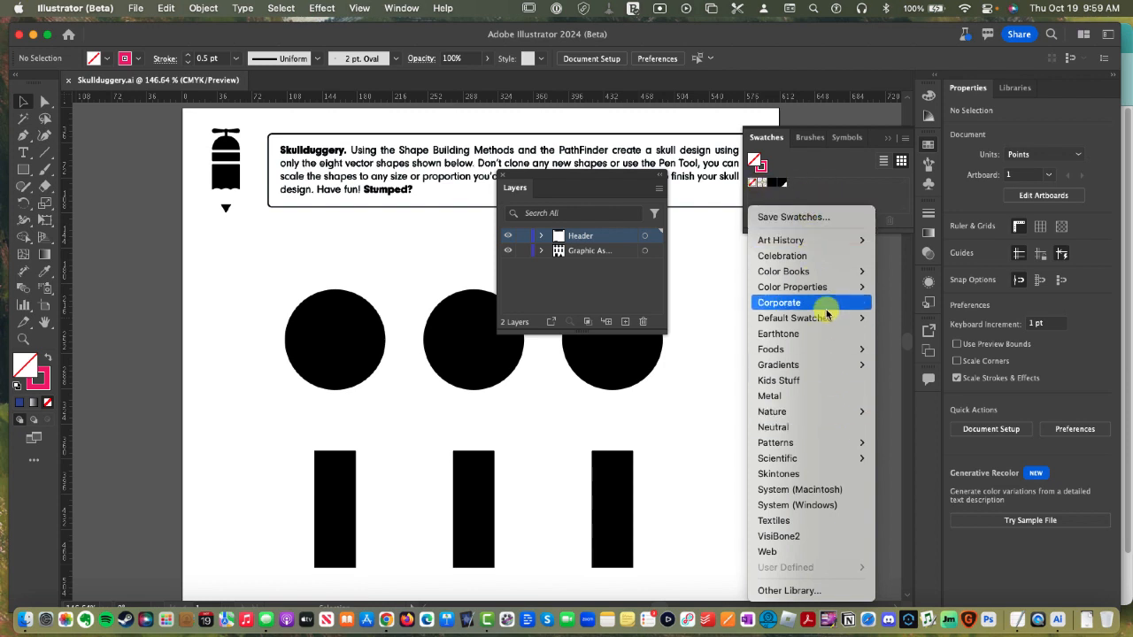
mouse_move(791, 327)
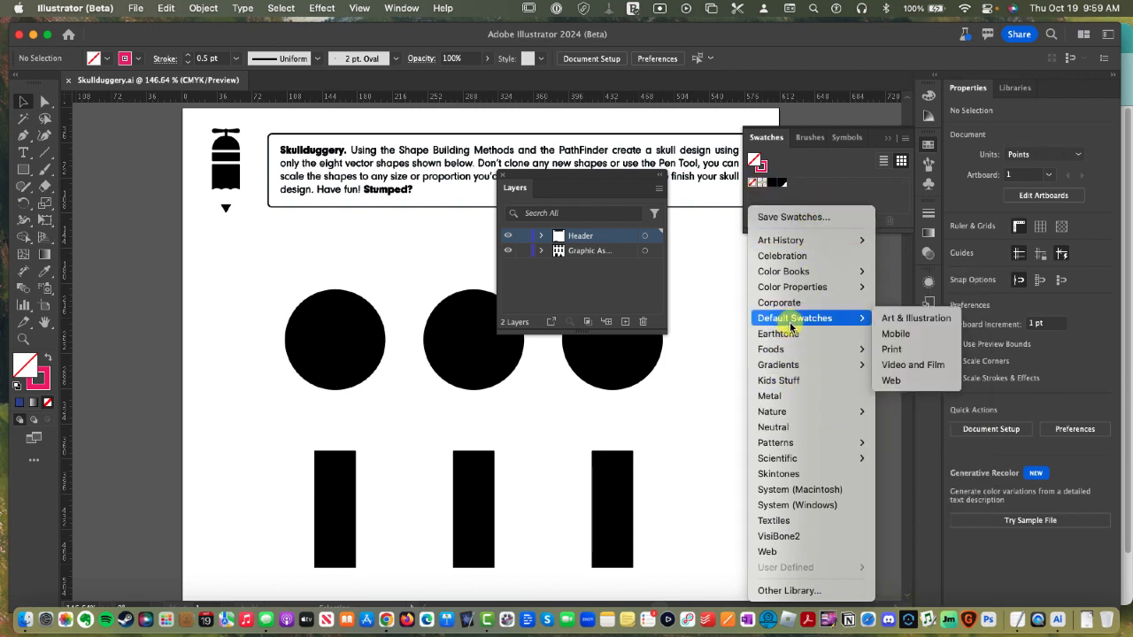
left_click(885, 318)
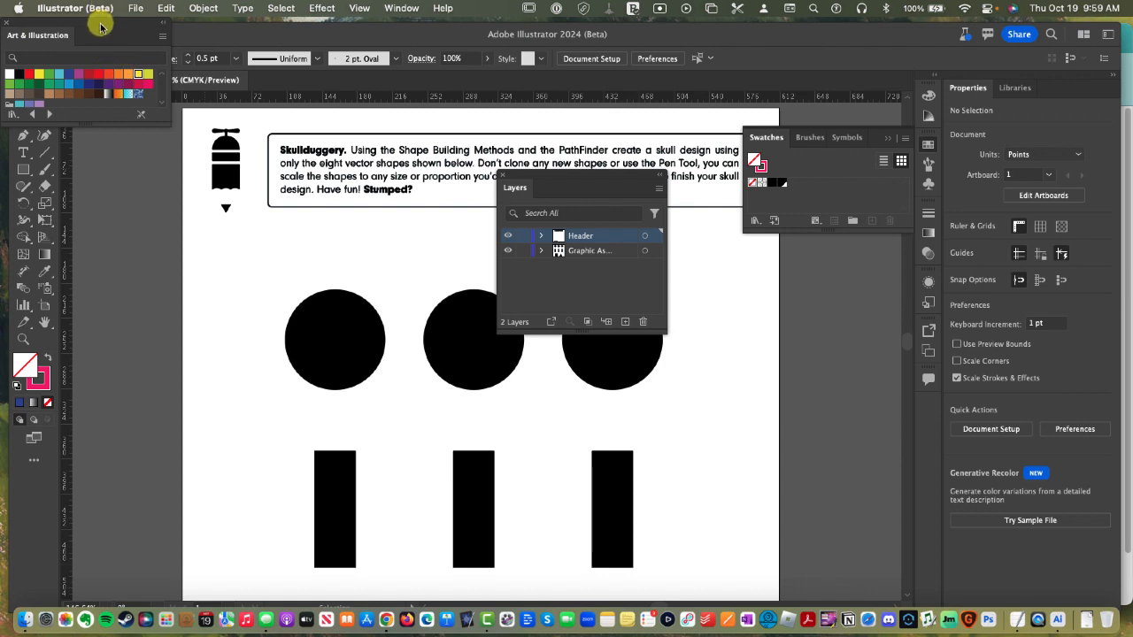
left_click_drag(100, 29, 593, 330)
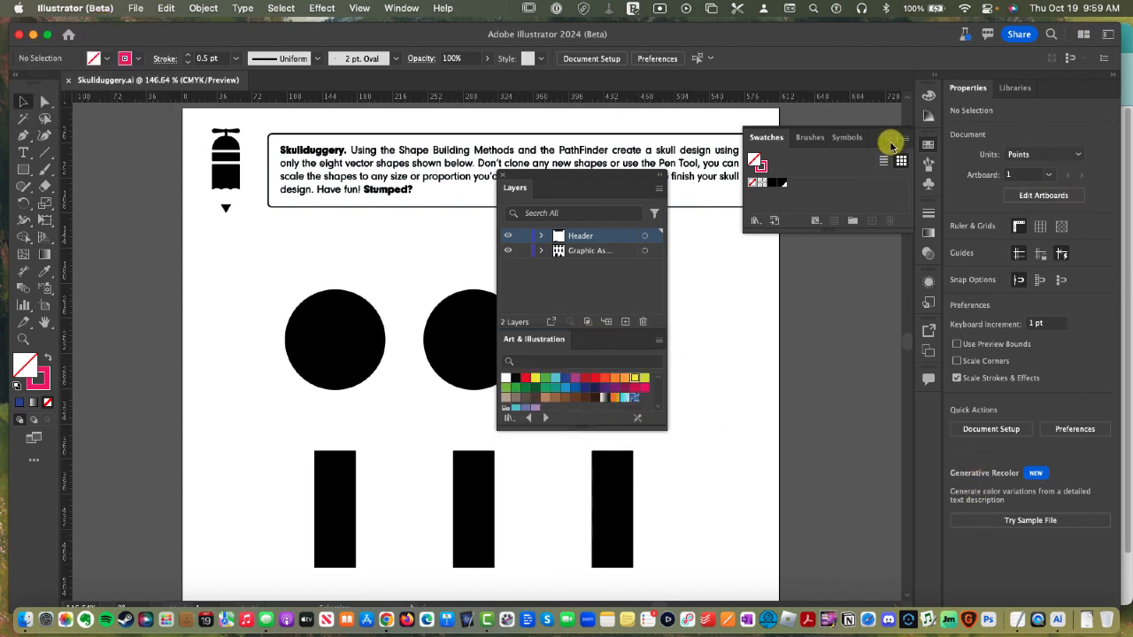
left_click(891, 145)
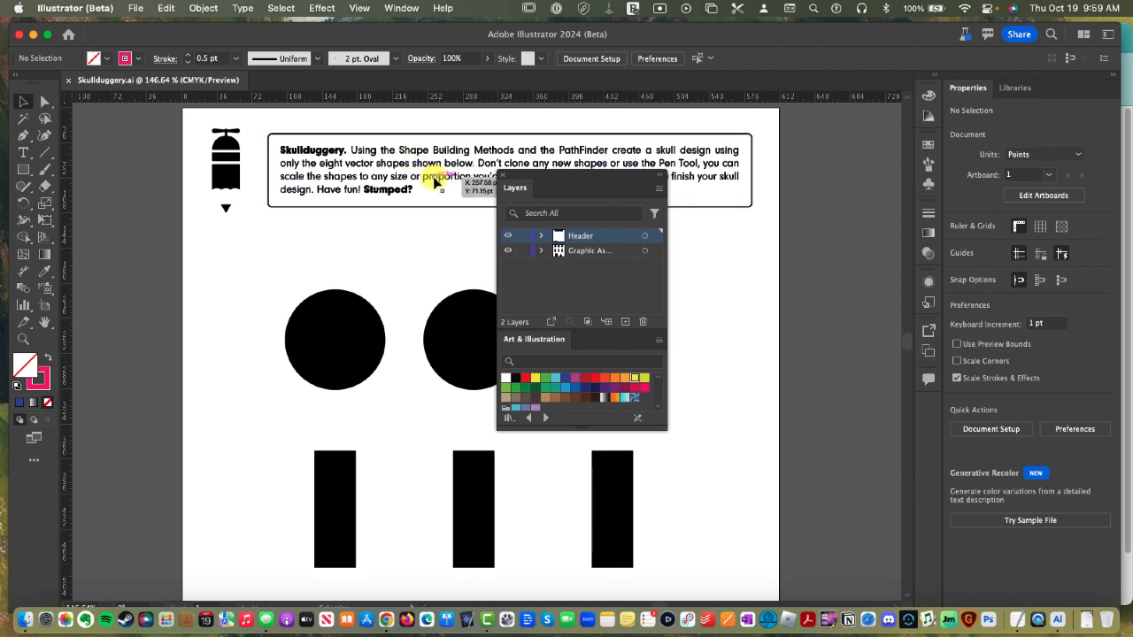
Attach the Pathfinder panel beneath the Art & Illustration swatches, close the leftover Transform and Align group, and dock the stack beside the collapsed panels.
left_click(398, 8)
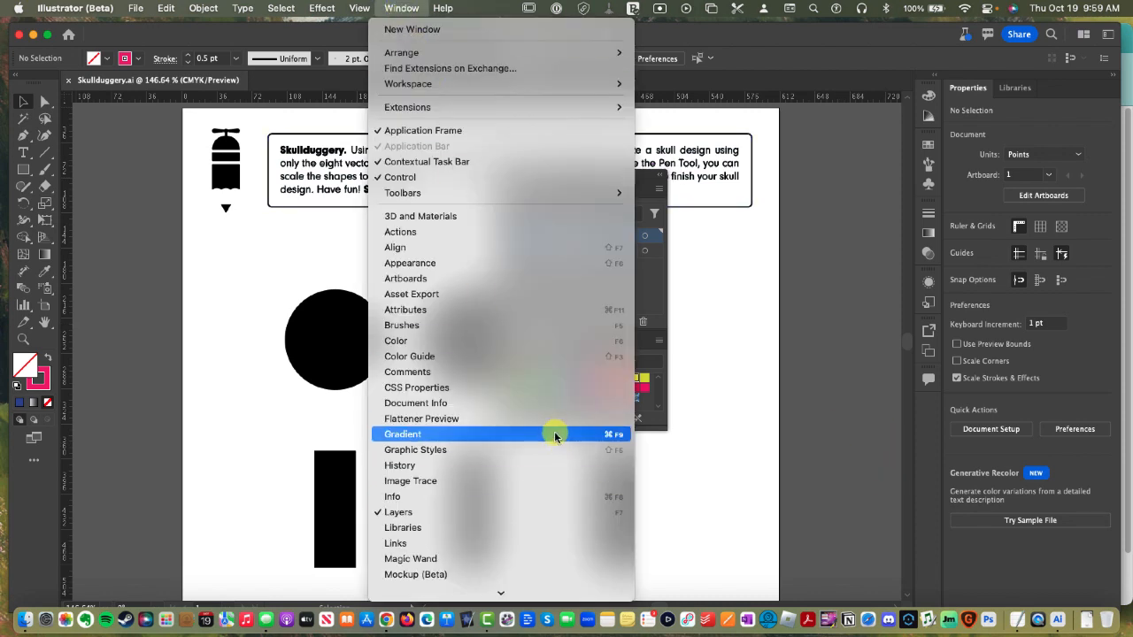
scroll(441, 466, "down", 3)
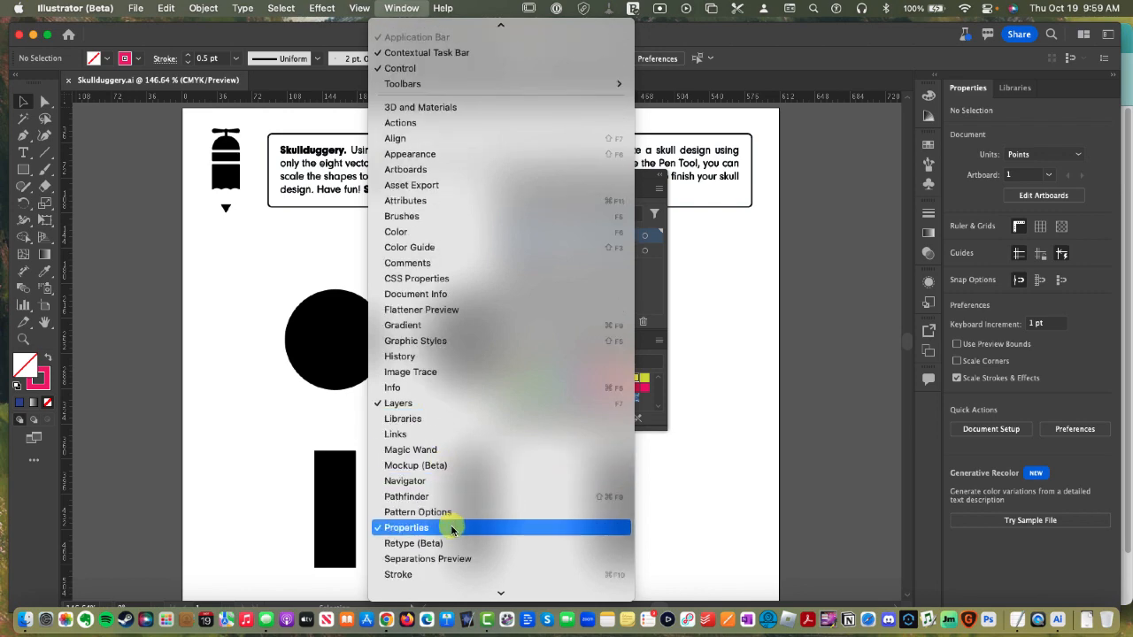
left_click(420, 499)
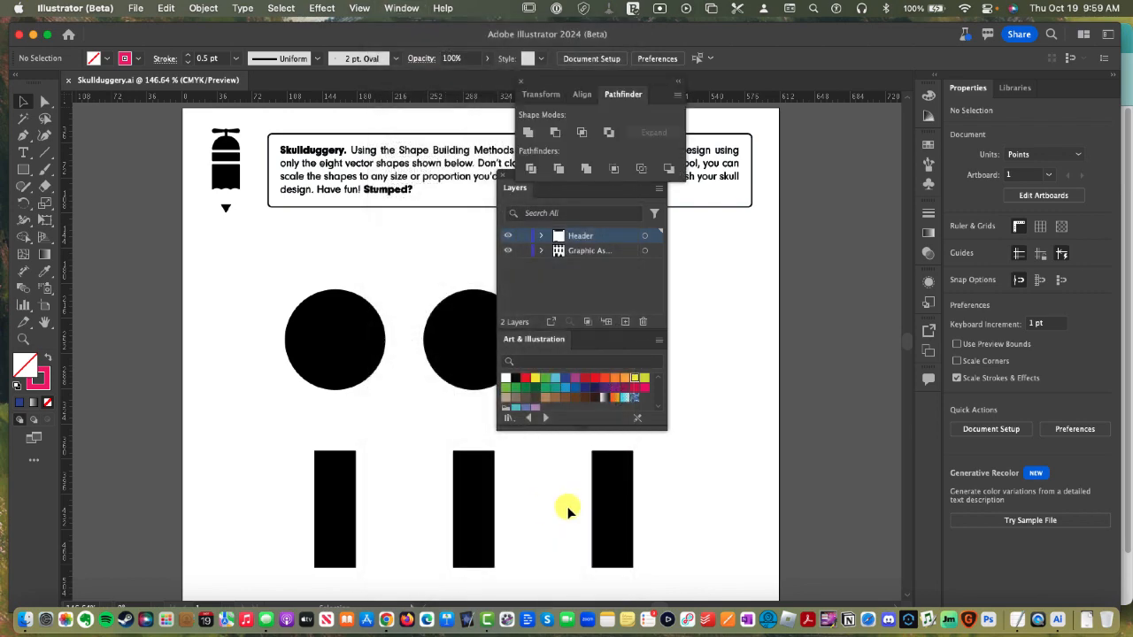
left_click_drag(624, 94, 530, 432)
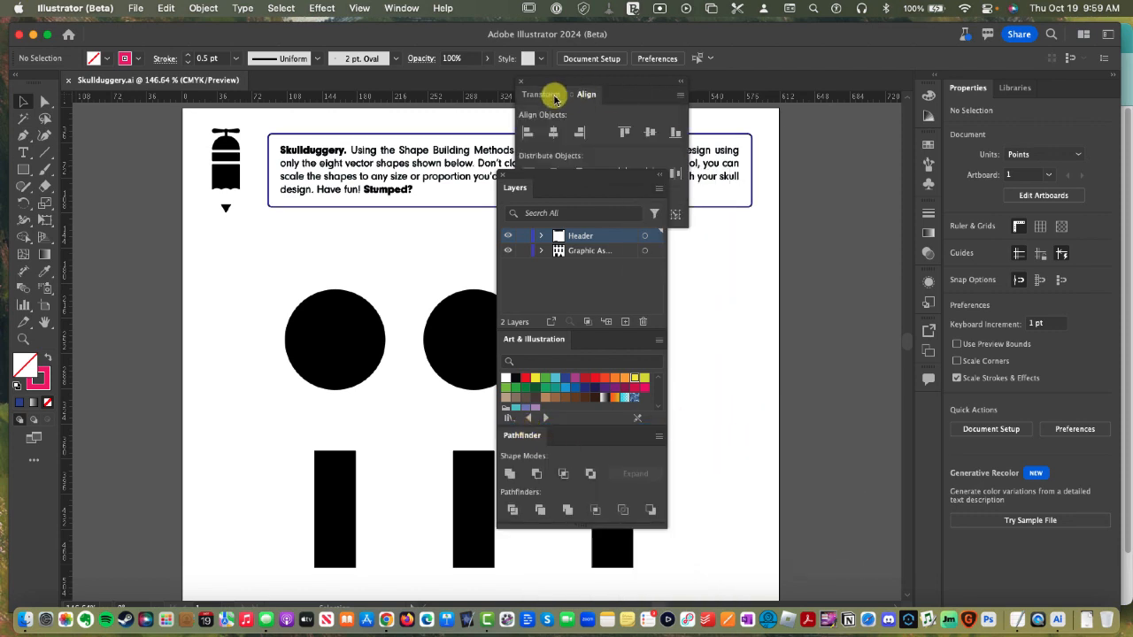
left_click(522, 85)
left_click_drag(561, 174, 904, 170)
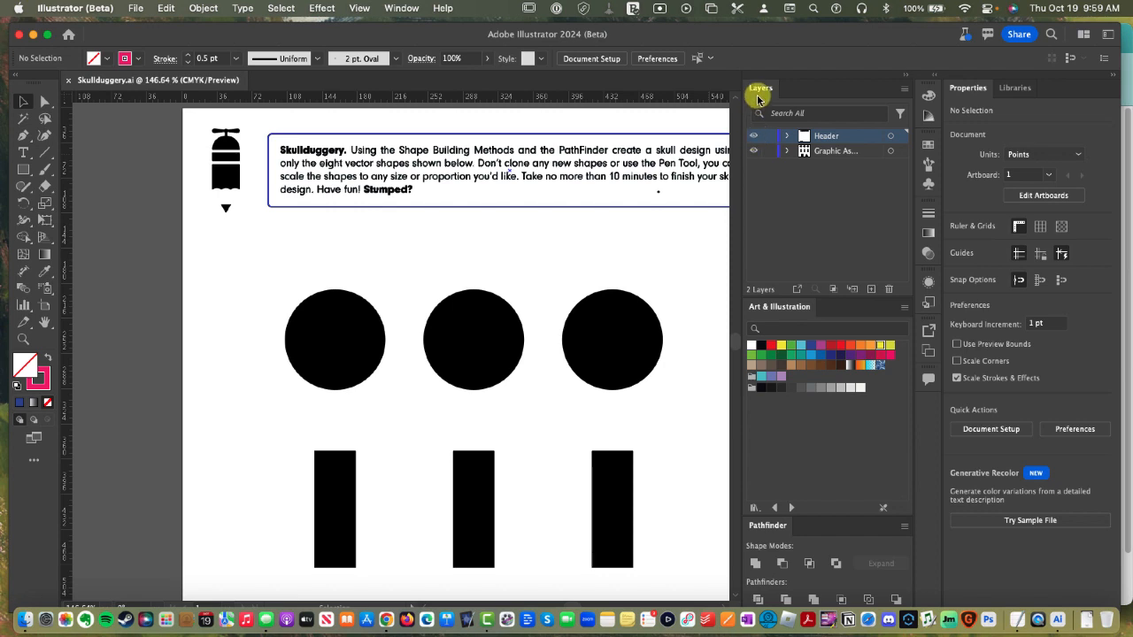
Check what the Header and Graphic Assets layers contain by toggling their visibility, and leave the Header layer hidden.
left_click(756, 137)
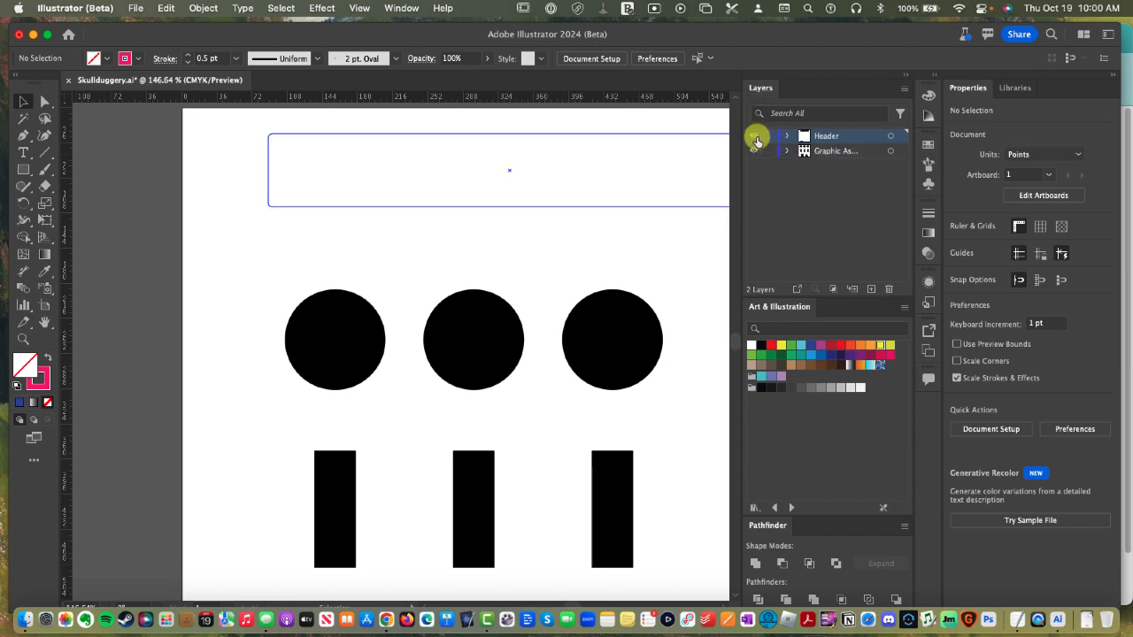
left_click(755, 137)
left_click(753, 152)
left_click(753, 152)
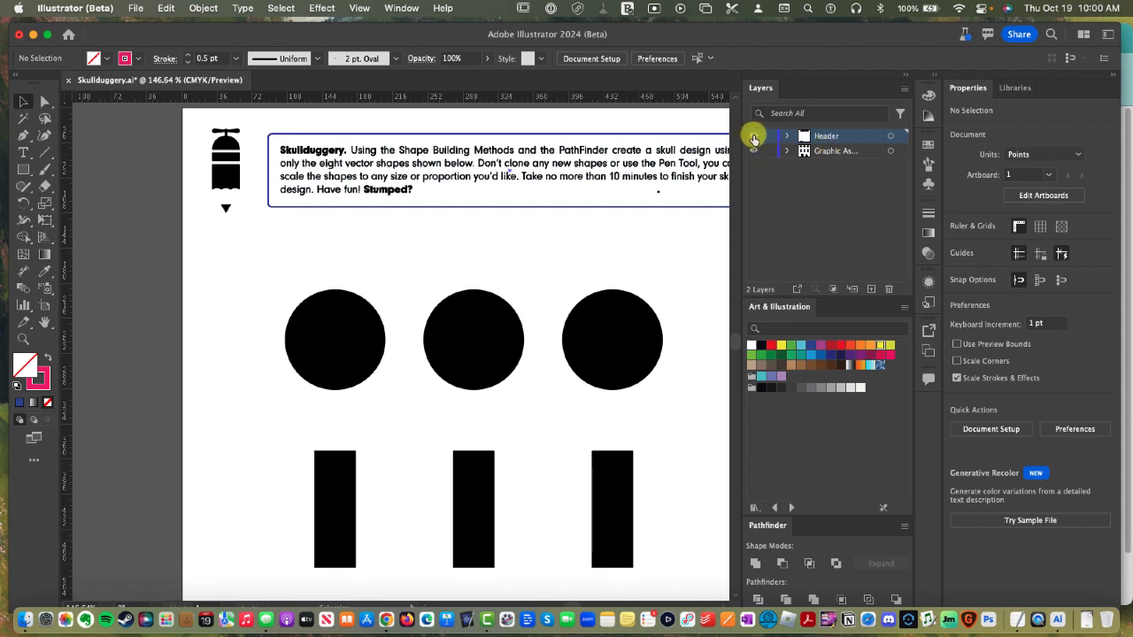
left_click(754, 139)
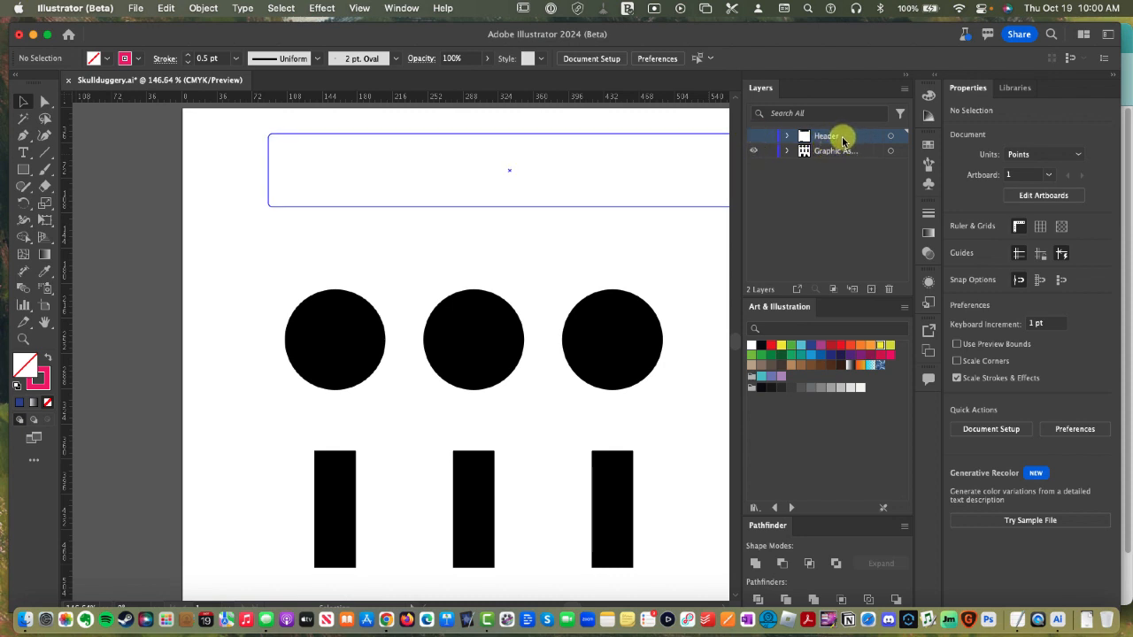
Create a new layer named Bkg at the bottom of the layer stack.
left_click(843, 189)
left_click(870, 290)
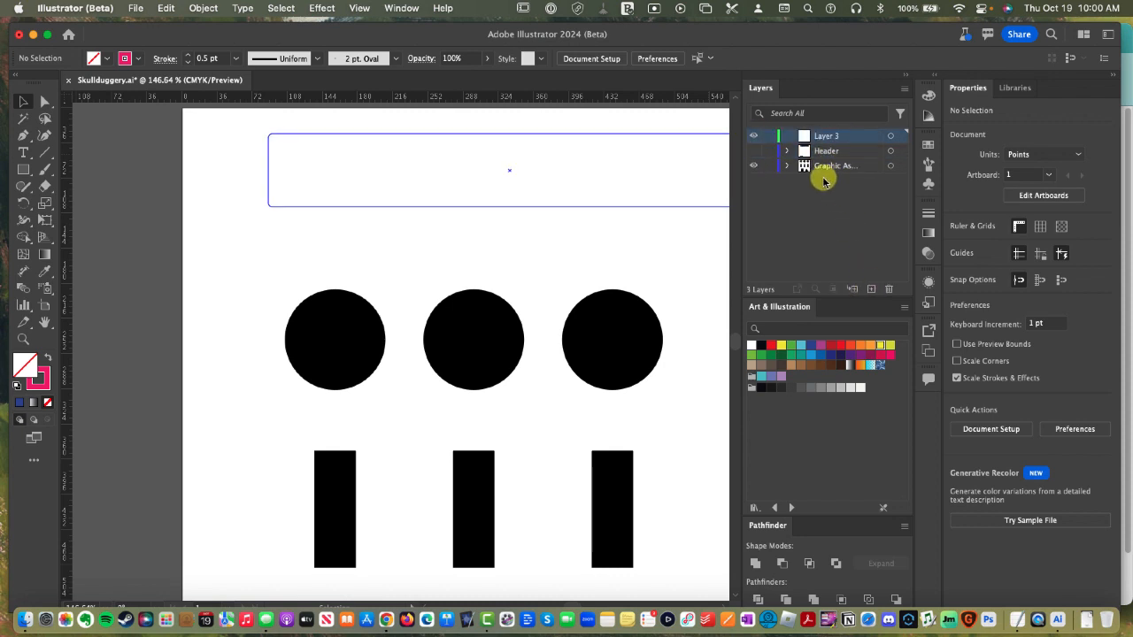
left_click_drag(829, 134, 832, 171)
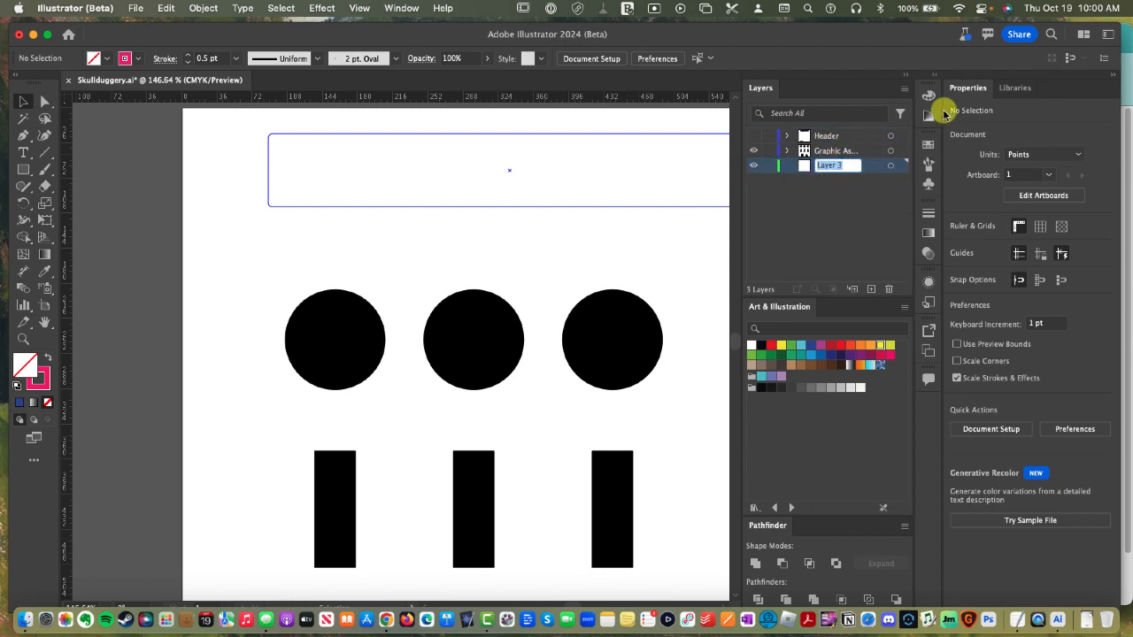
type("Bkg")
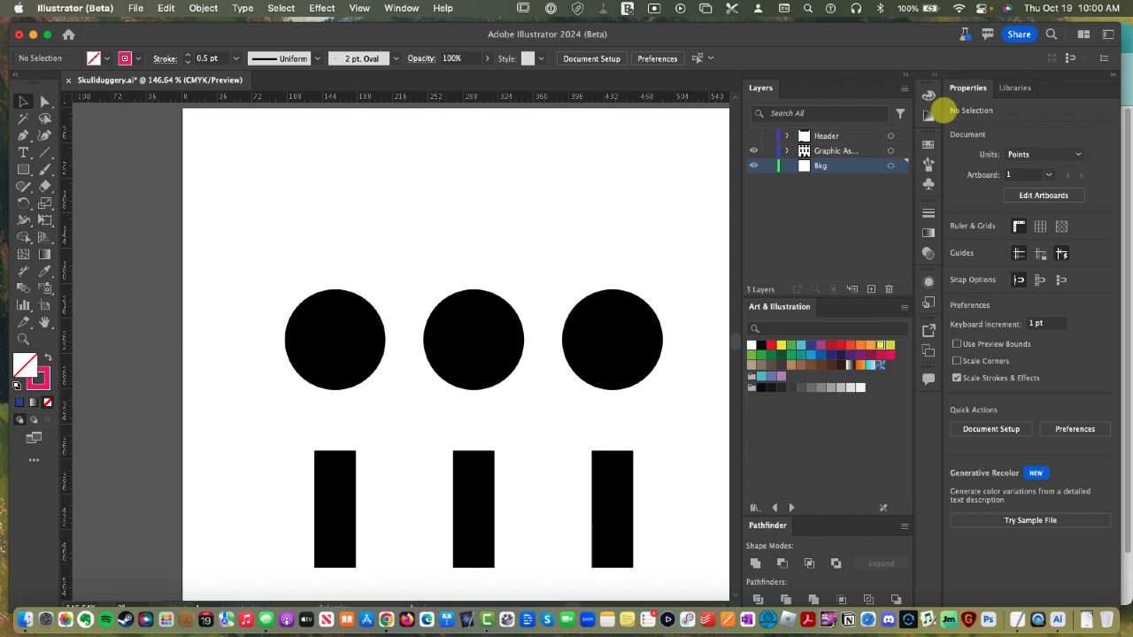
Draw a 612 by 792 pt rectangle covering the whole artboard on the Bkg layer and fill it with bright pink.
left_click(555, 286, "alt+super")
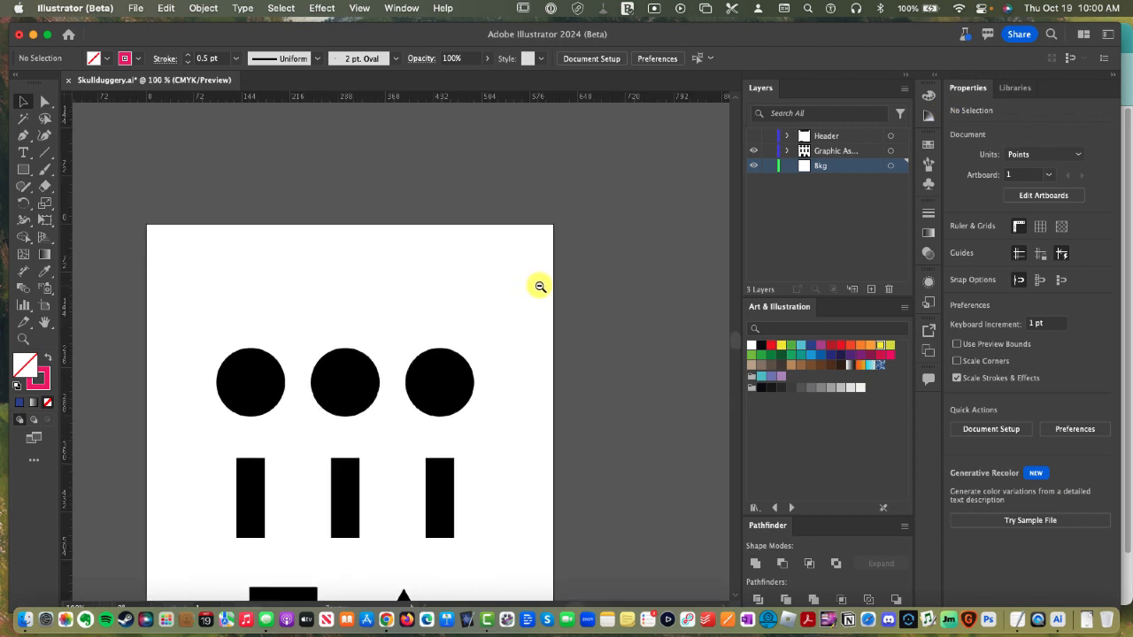
left_click(483, 306, "alt+super")
left_click_drag(430, 364, 598, 216)
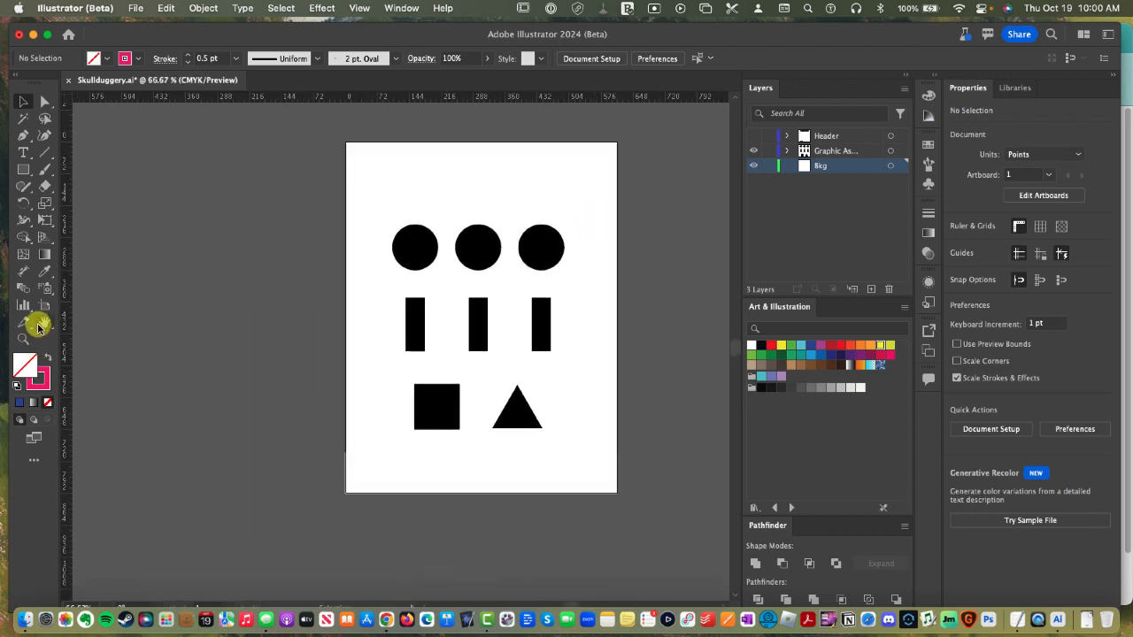
left_click(21, 169)
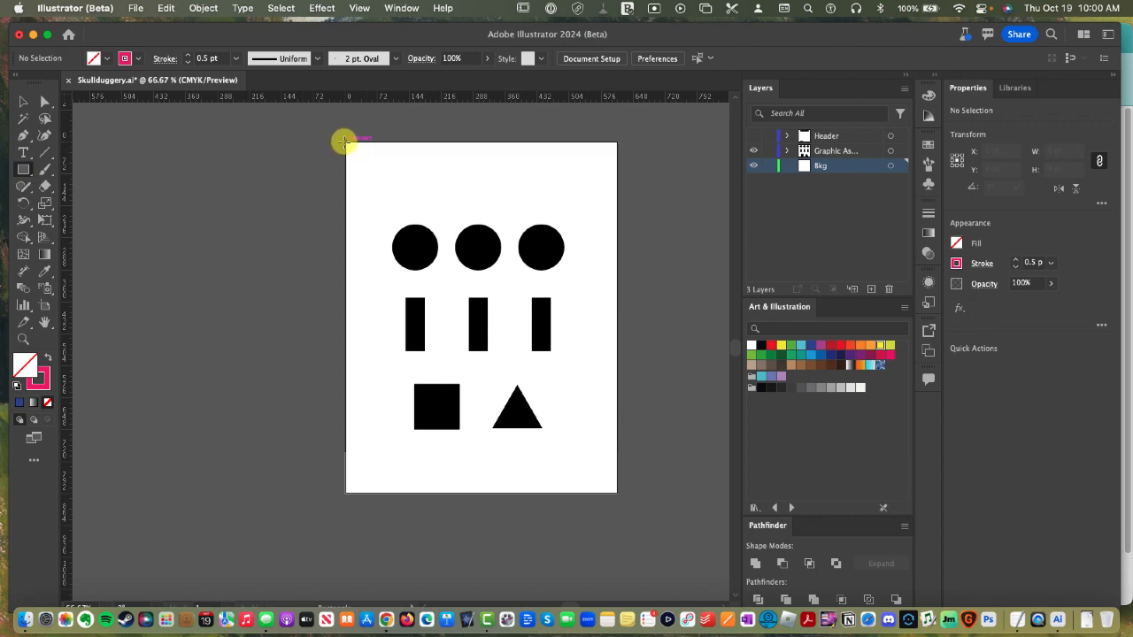
left_click_drag(344, 141, 616, 493)
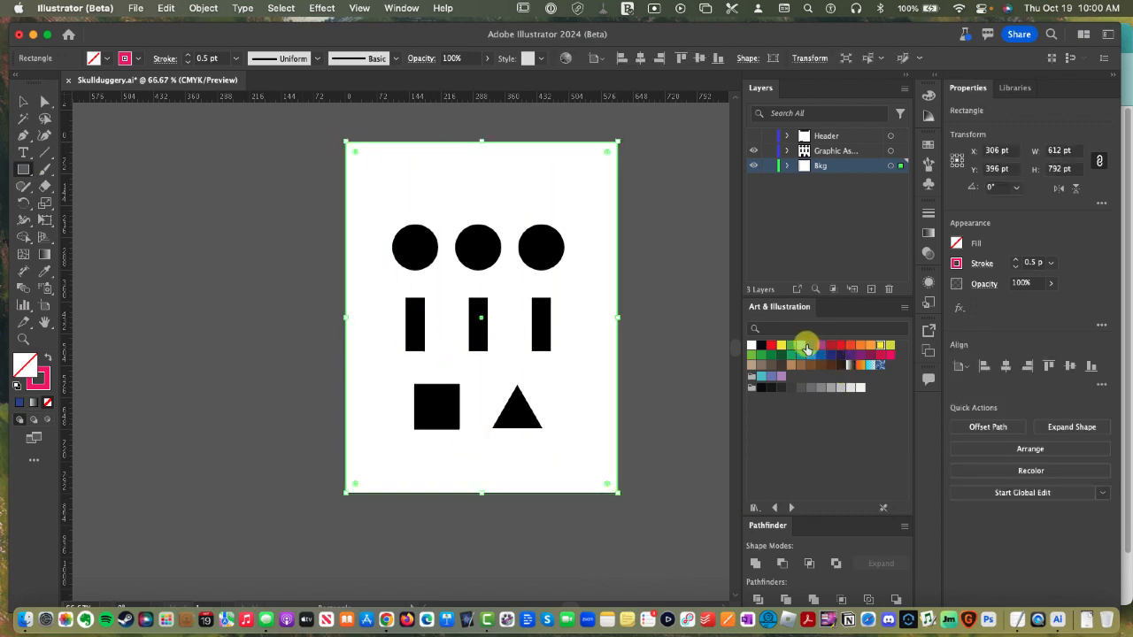
left_click(891, 356)
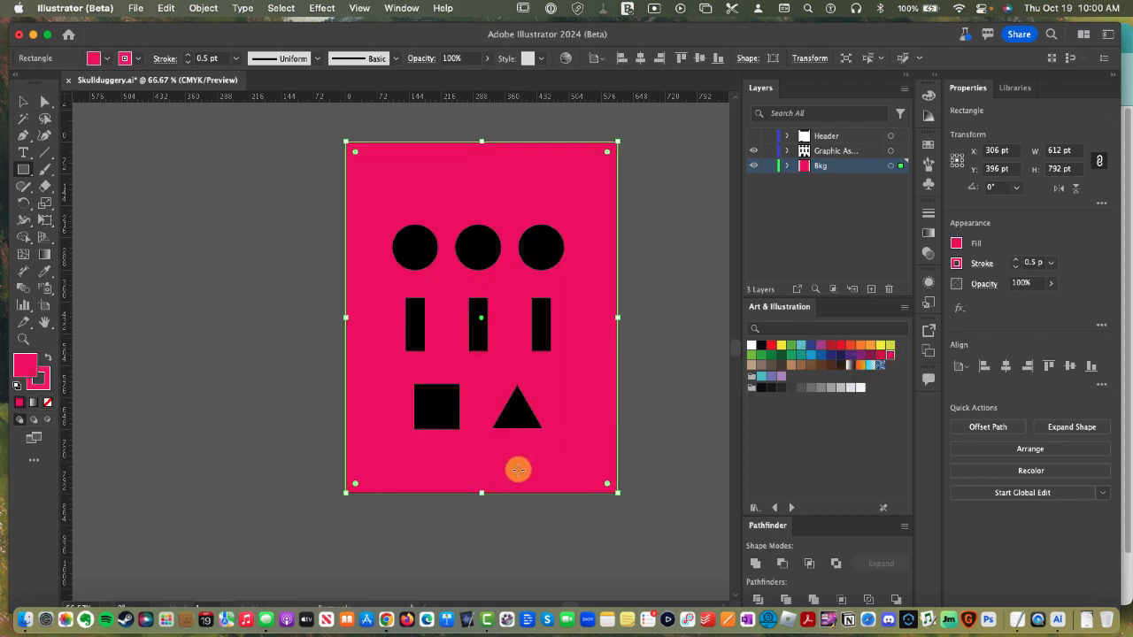
Lock the Bkg layer and move the black shapes onto the pasteboard left of the artboard, keeping one circle on the artboard.
left_click(769, 166)
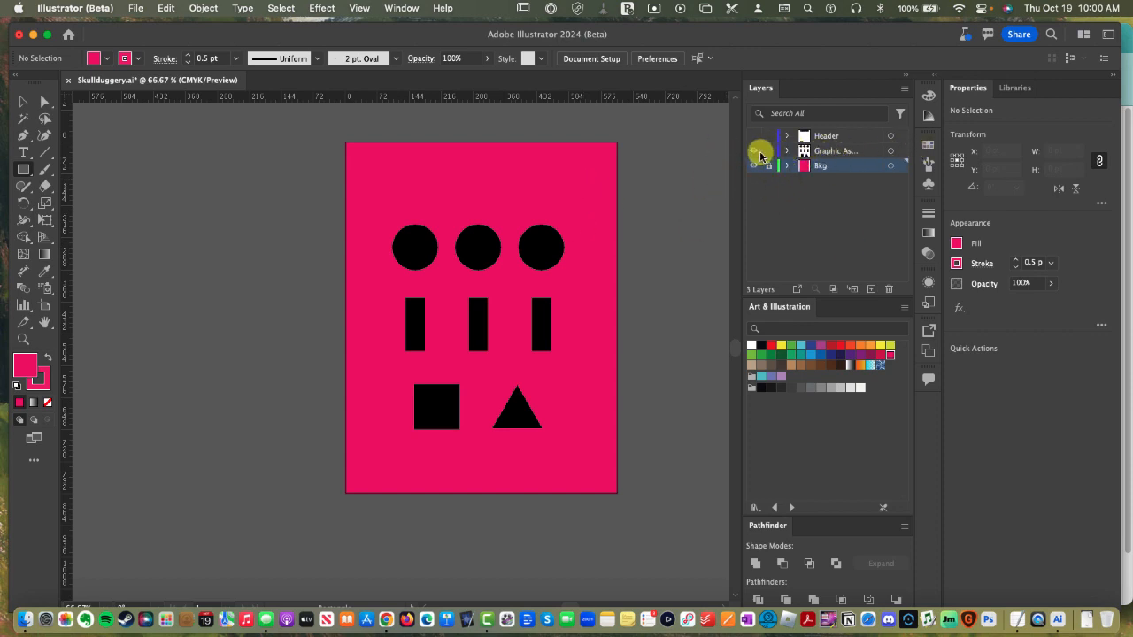
left_click(19, 103)
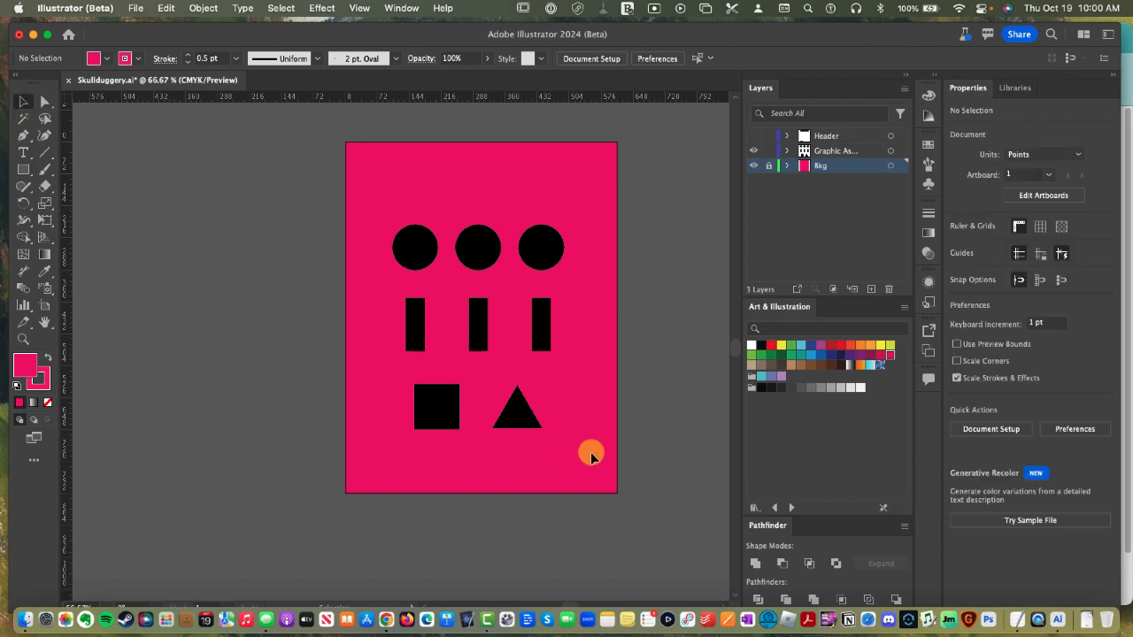
left_click_drag(363, 212, 365, 213)
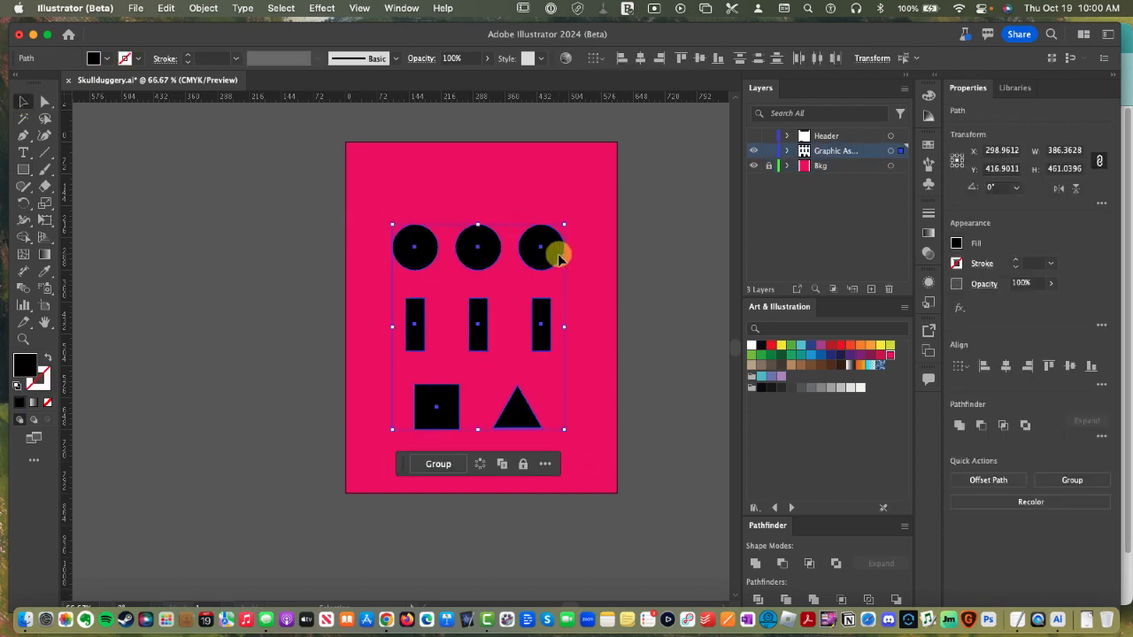
left_click_drag(557, 253, 489, 237)
left_click(658, 227)
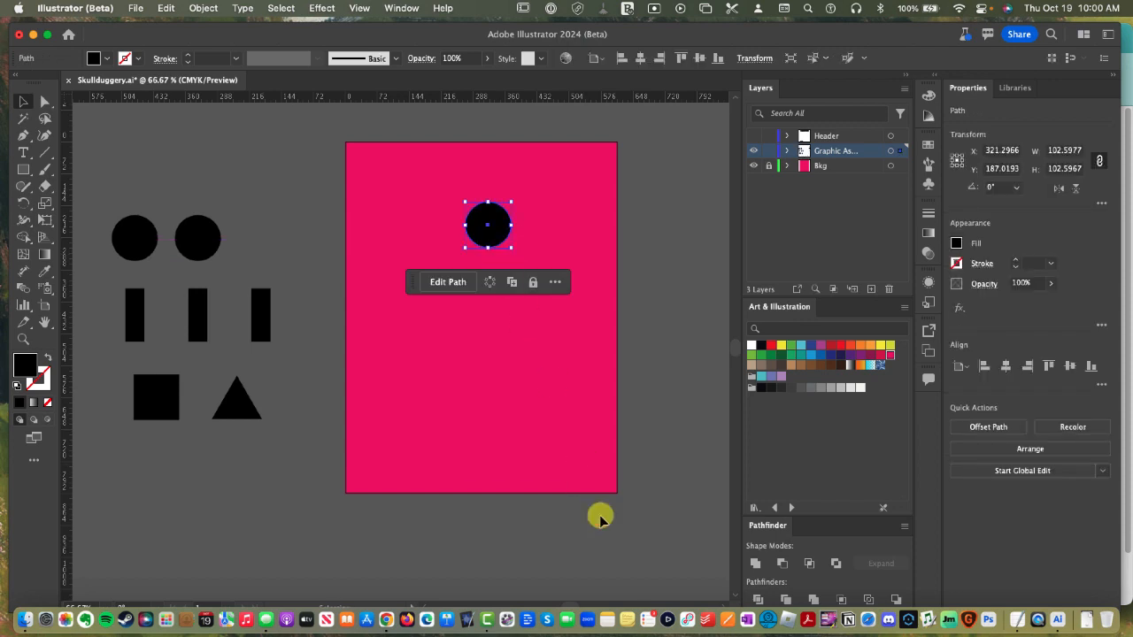
Recolor the artboard's circle orange-red and enlarge it to about 377 pt across, centered in the artboard's upper half.
left_click(819, 345)
left_click(850, 346)
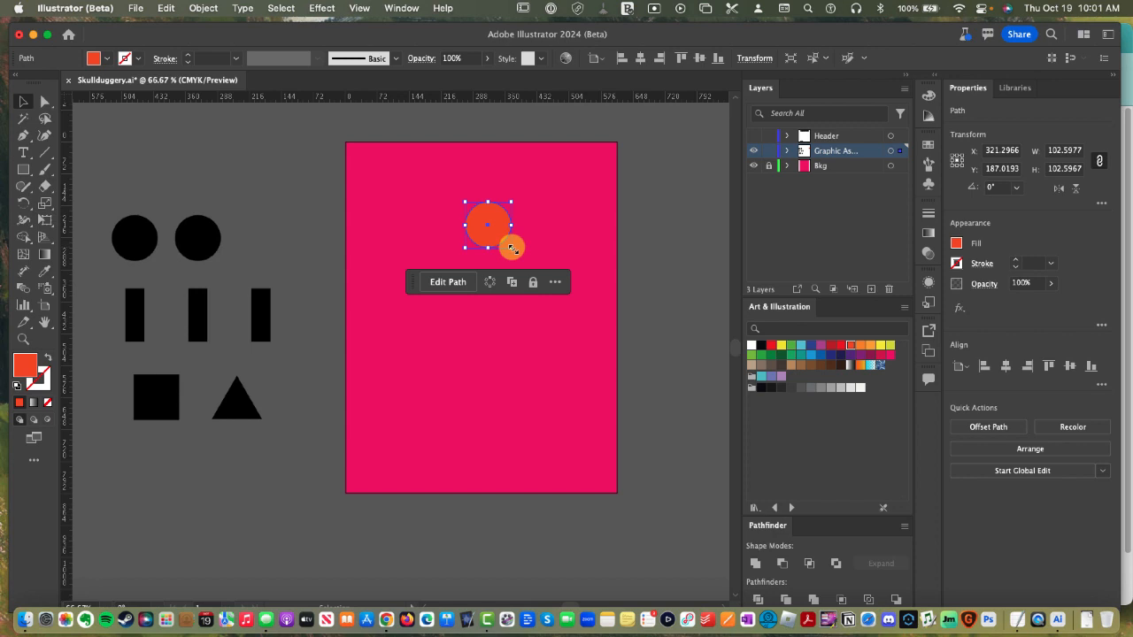
left_click_drag(512, 249, 632, 369)
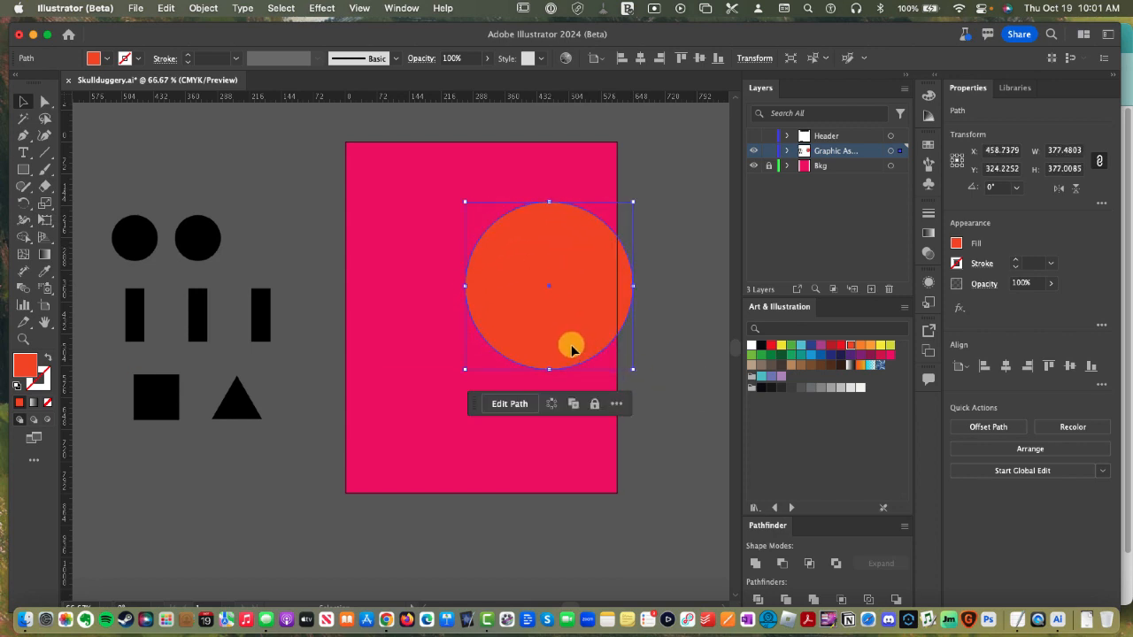
left_click_drag(571, 347, 506, 300)
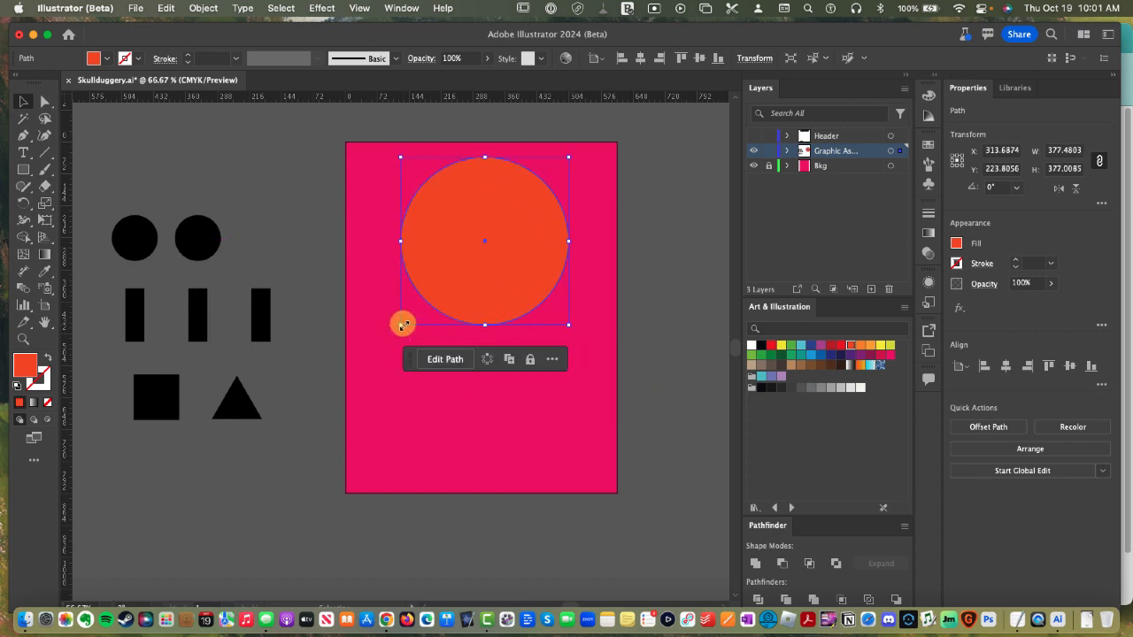
Enlarge the orange-red circle to about 406 by 401 pt in the artboard's upper half and recolor it green.
left_click_drag(402, 324, 386, 335)
left_click_drag(479, 293, 519, 283)
left_click(792, 347)
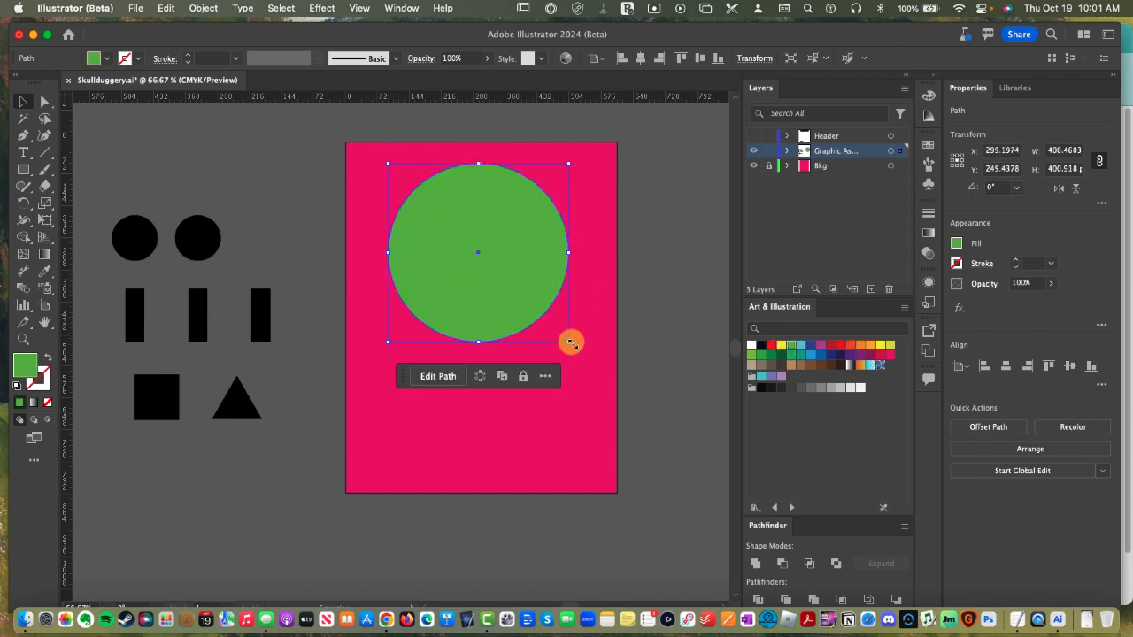
left_click(682, 242)
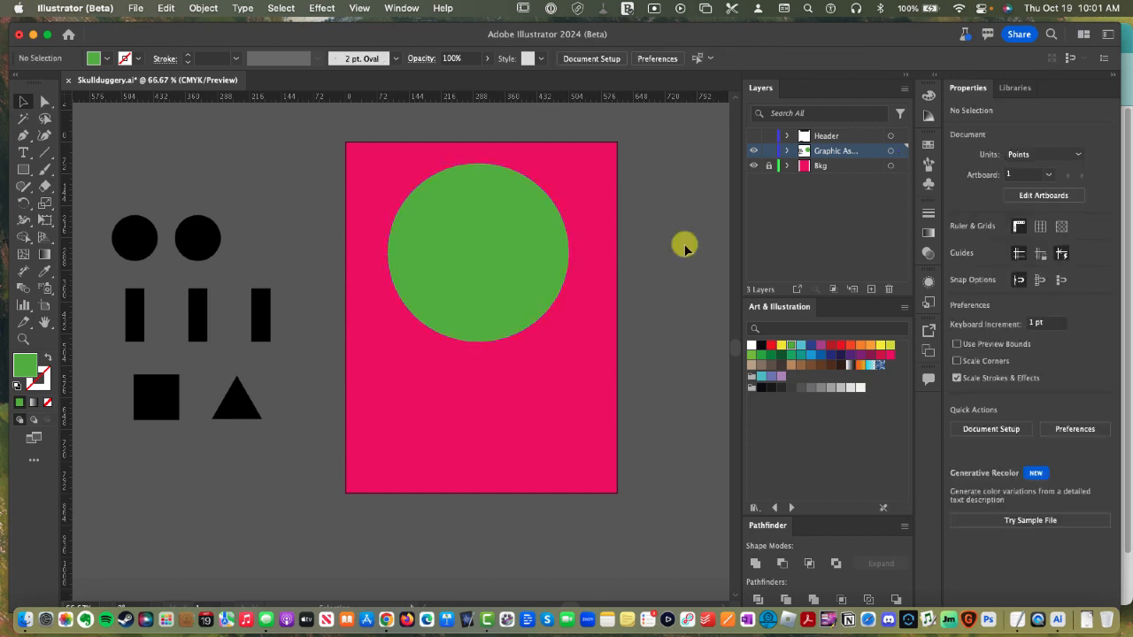
left_click(487, 309)
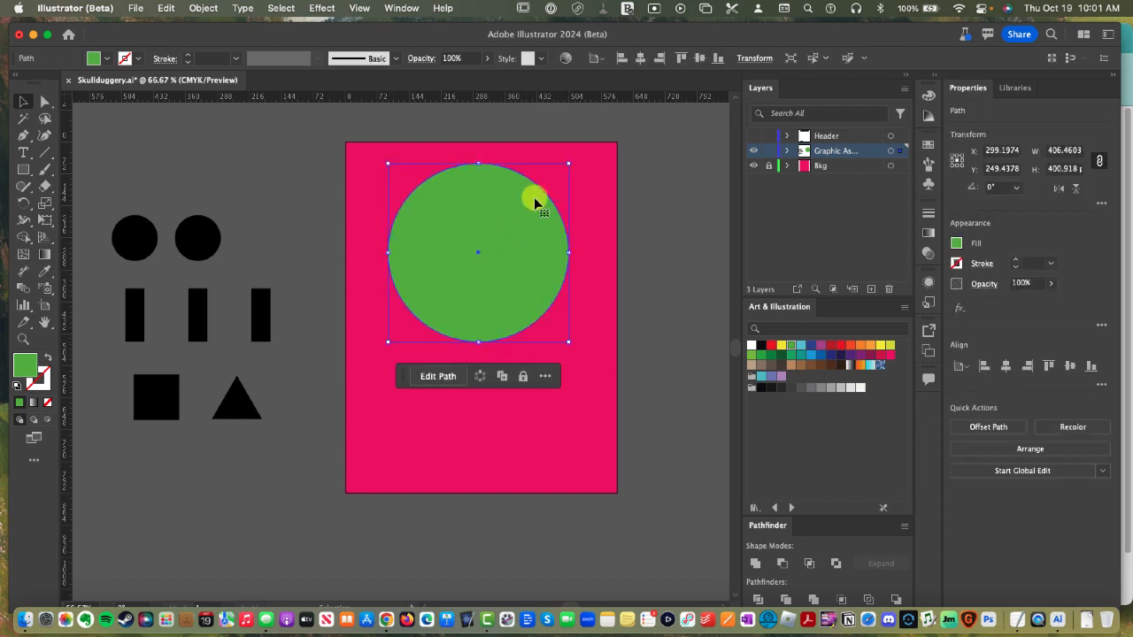
Place the black square over the green circle's lower edge and stack the circle beneath all other shapes in its layer.
left_click(166, 414)
left_click_drag(166, 419, 513, 352)
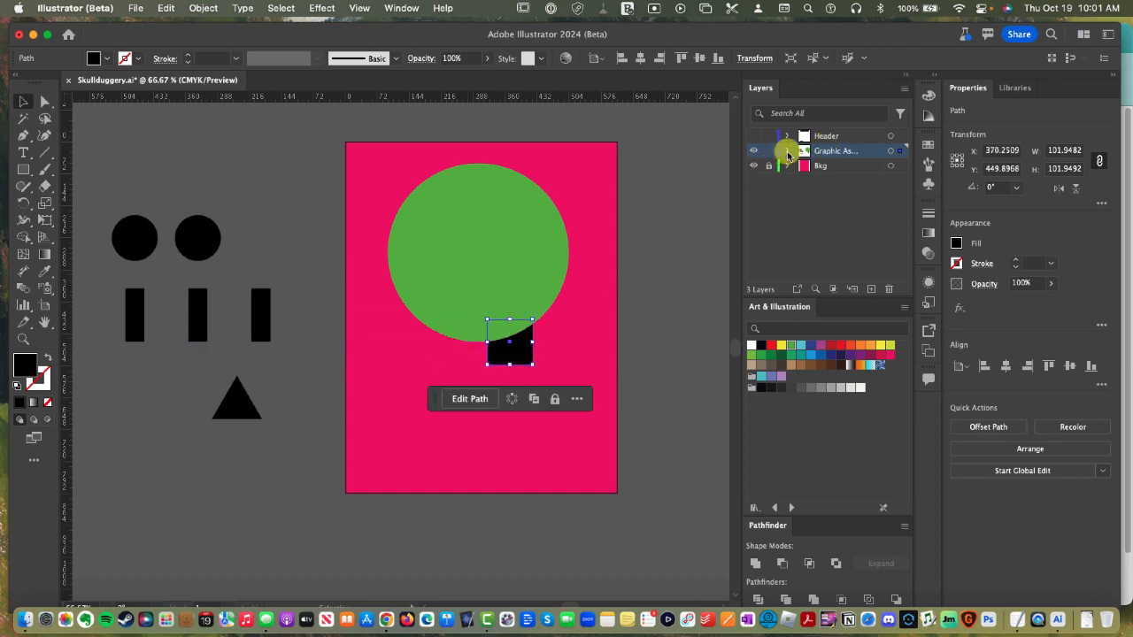
left_click(786, 151)
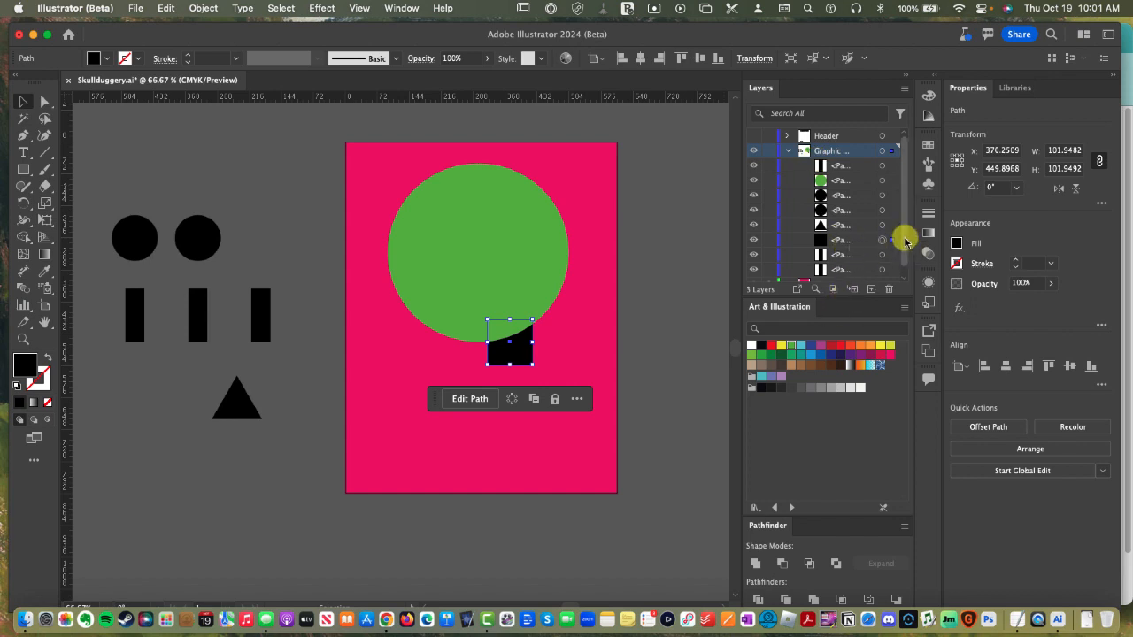
scroll(847, 228, "down", 1)
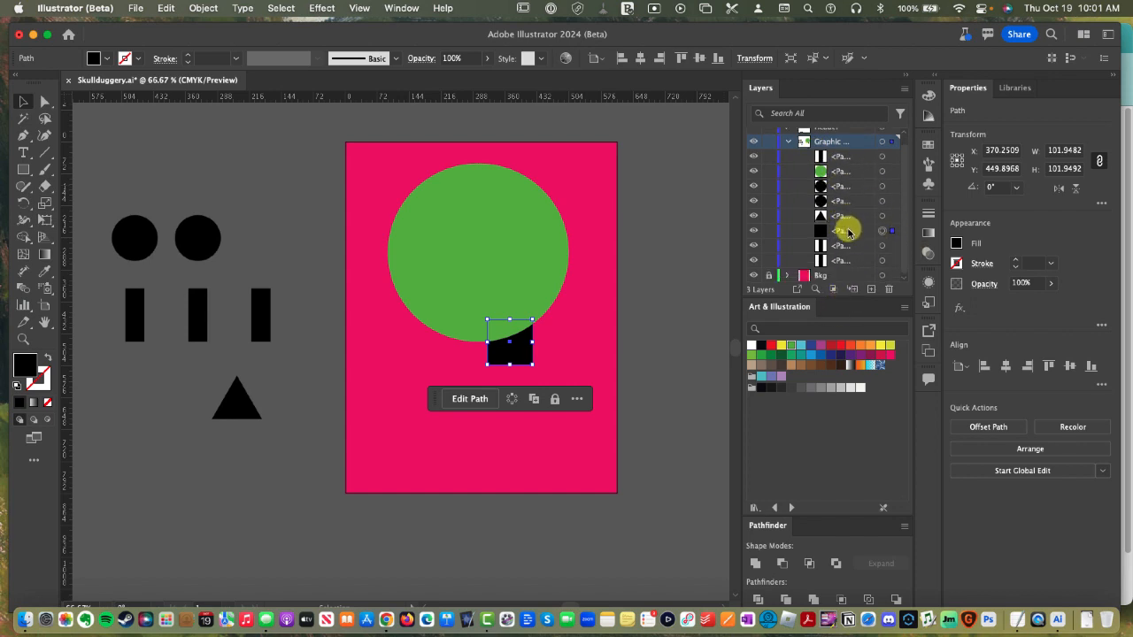
left_click(842, 173)
left_click_drag(842, 172, 847, 269)
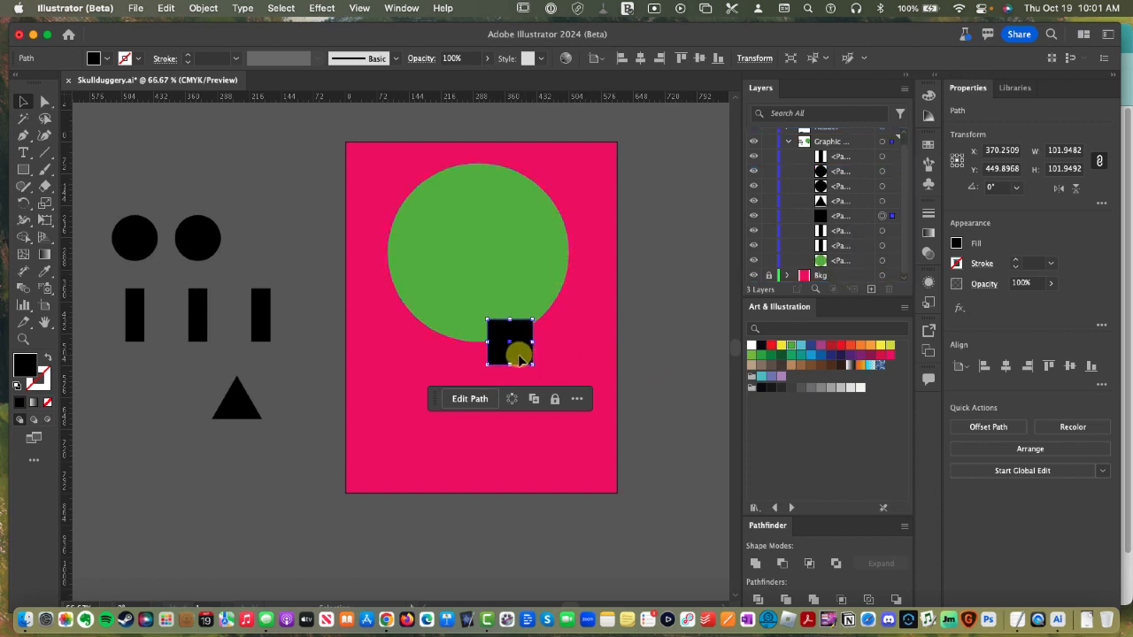
Recolor the square light blue and stretch it to about 188 by 254 pt, centered under the circle as the skull's jaw.
left_click_drag(520, 358, 493, 365)
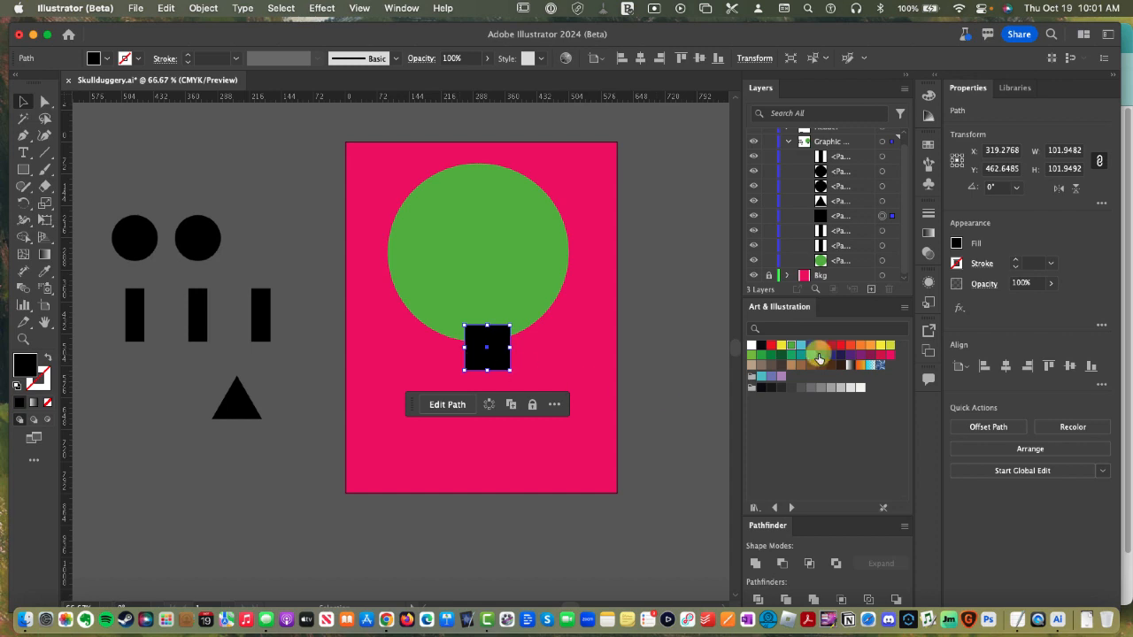
left_click_drag(803, 352, 441, 348)
left_click_drag(509, 350, 495, 400)
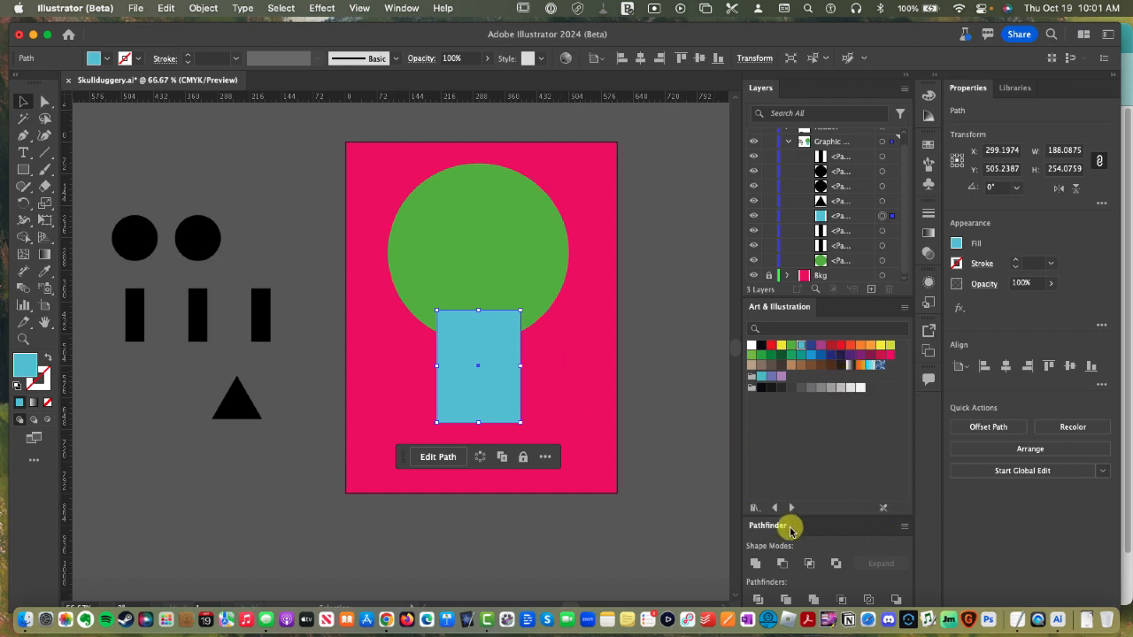
Unite the circle and jaw rectangle into one skull shape and stack it beneath the other shapes in its layer.
left_click_drag(788, 523, 653, 181)
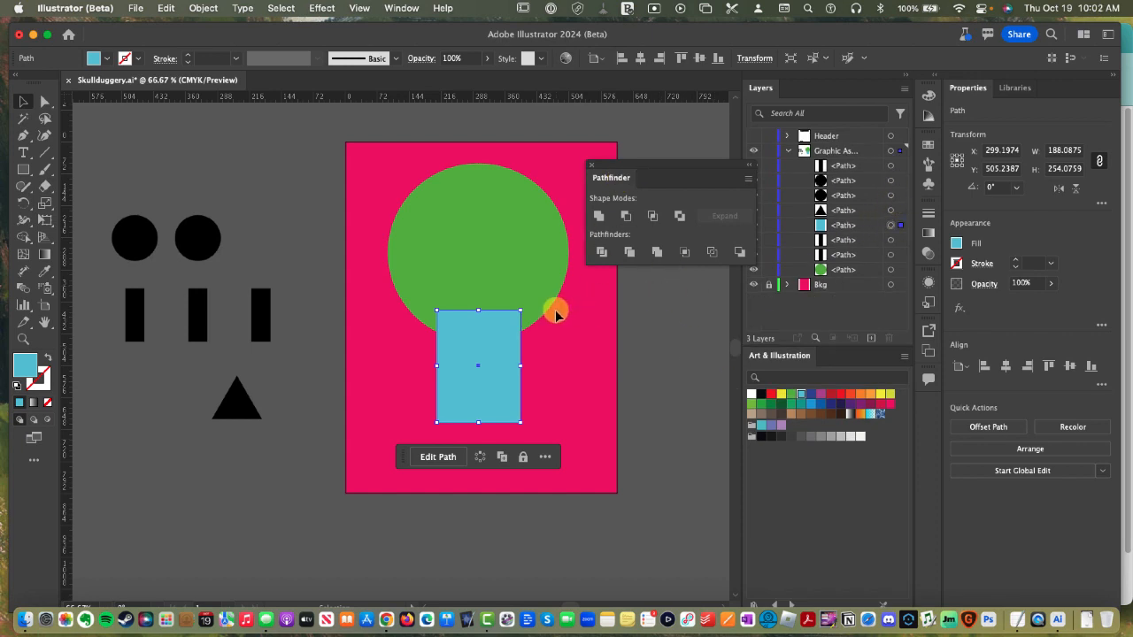
left_click(445, 270, "shift")
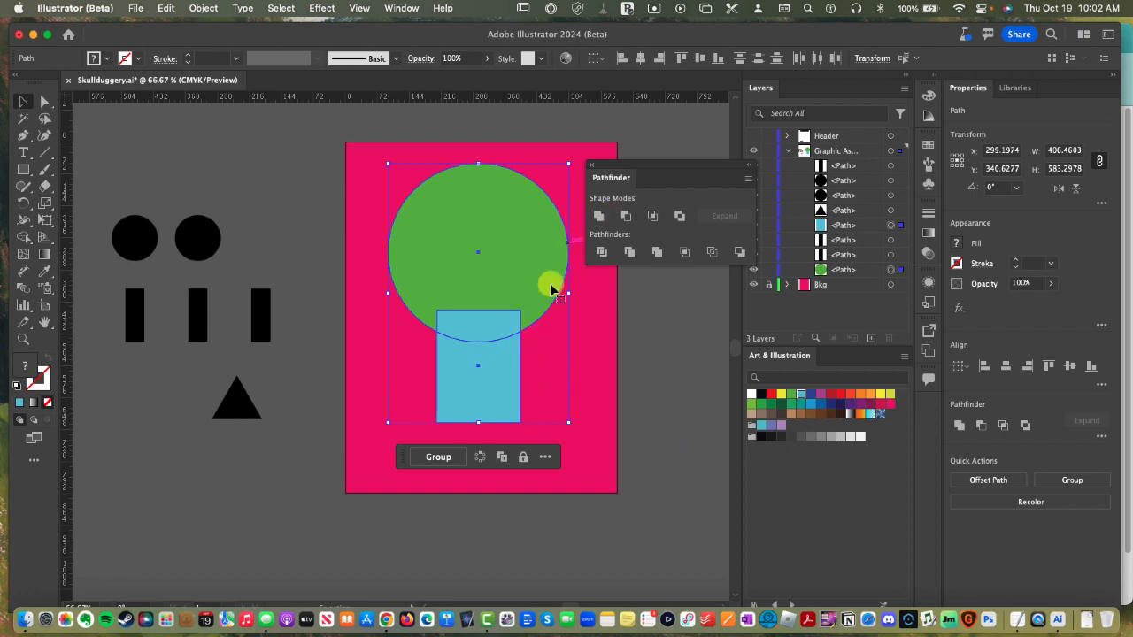
left_click(599, 219)
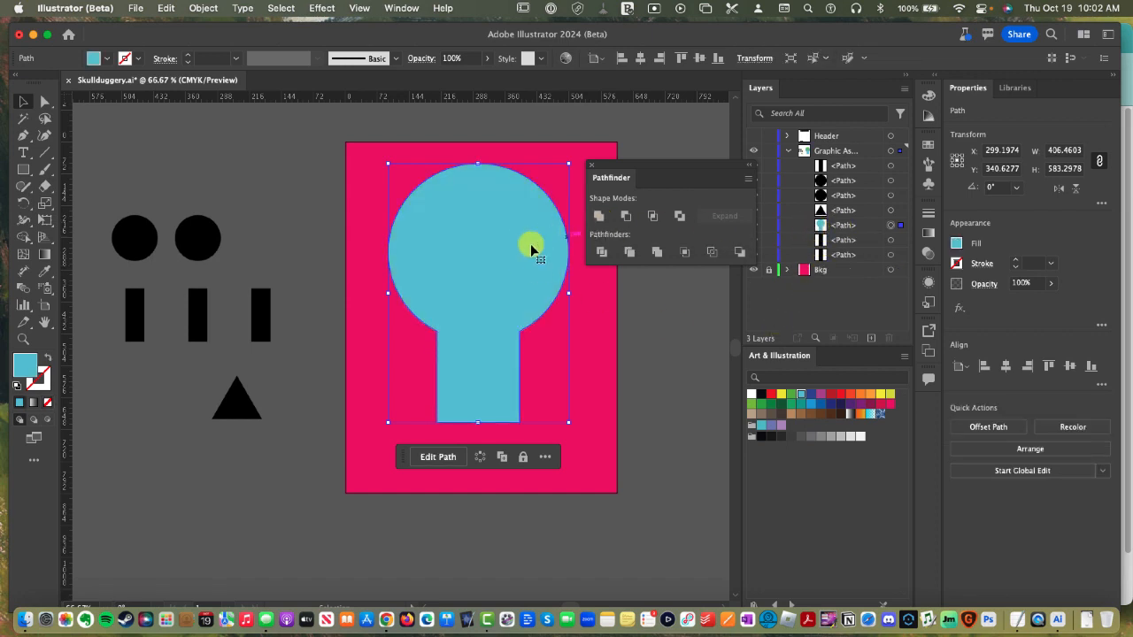
left_click(849, 228)
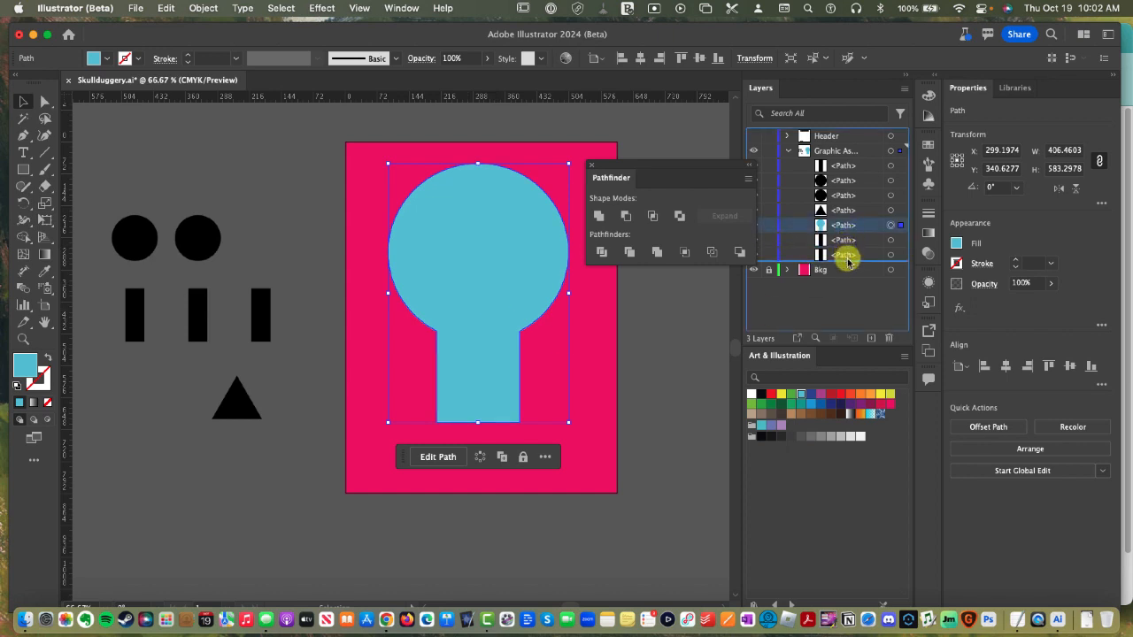
left_click_drag(847, 259, 847, 257)
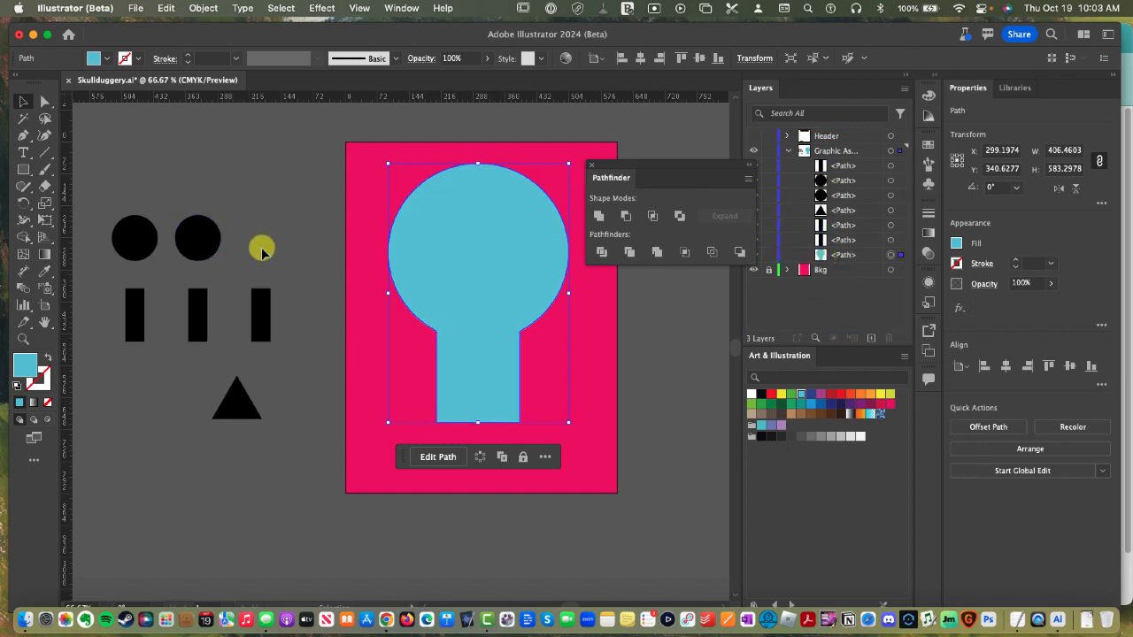
Place the two black circles side by side on the skull as eyes, coloring the right one yellow-green and the left one green.
left_click_drag(198, 239, 511, 236)
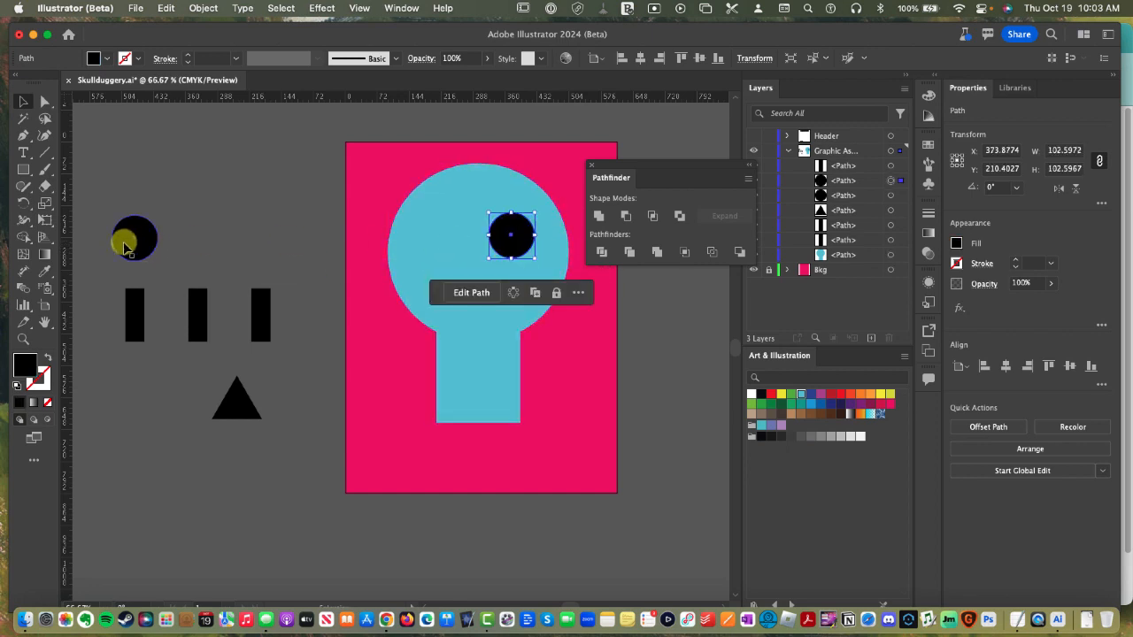
left_click(889, 394)
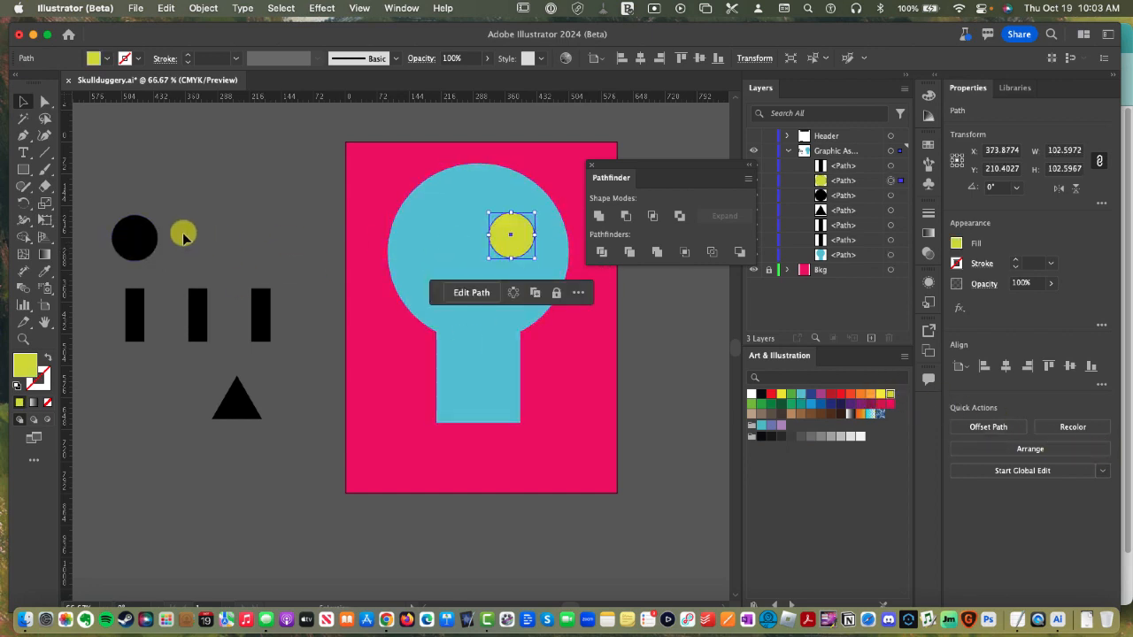
left_click_drag(139, 237, 459, 251)
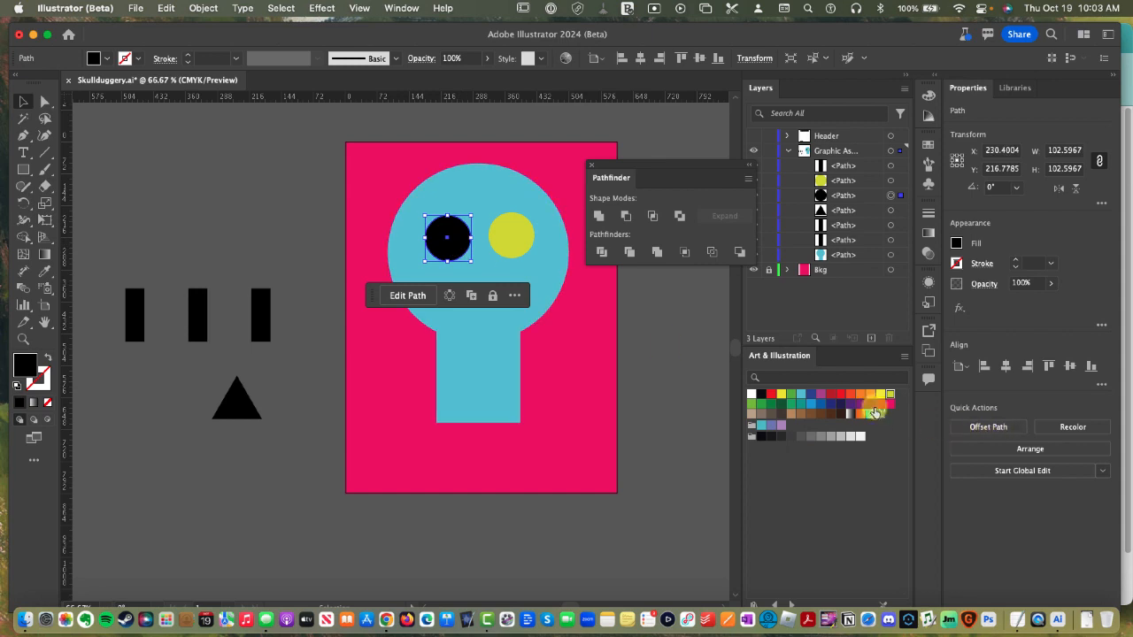
left_click(830, 394)
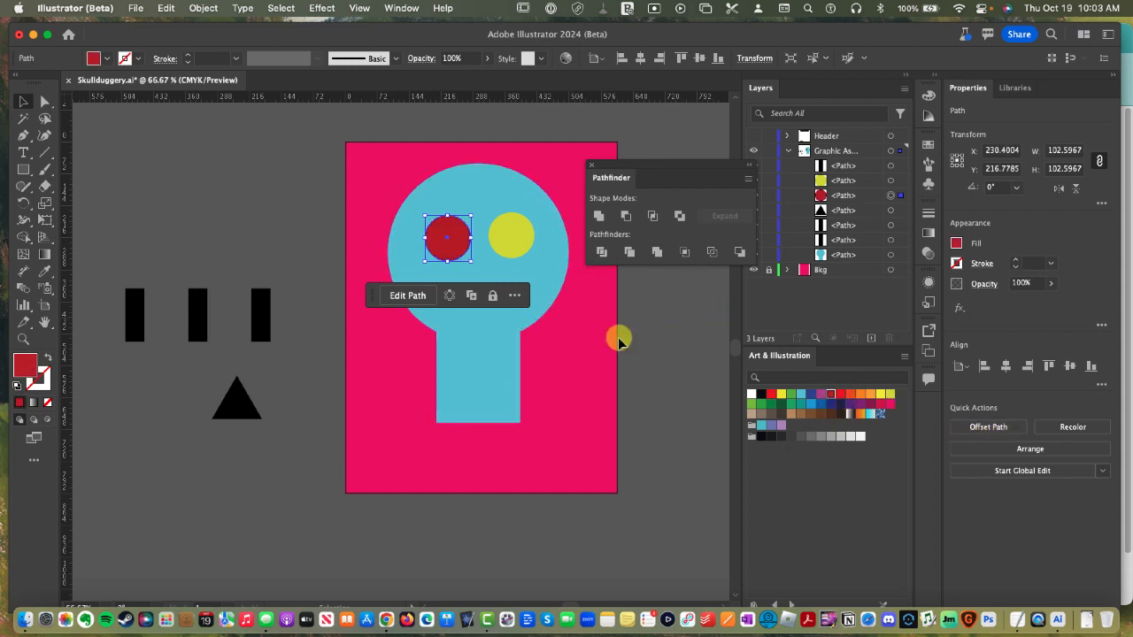
left_click(788, 395)
left_click_drag(446, 254, 446, 239)
left_click(677, 334)
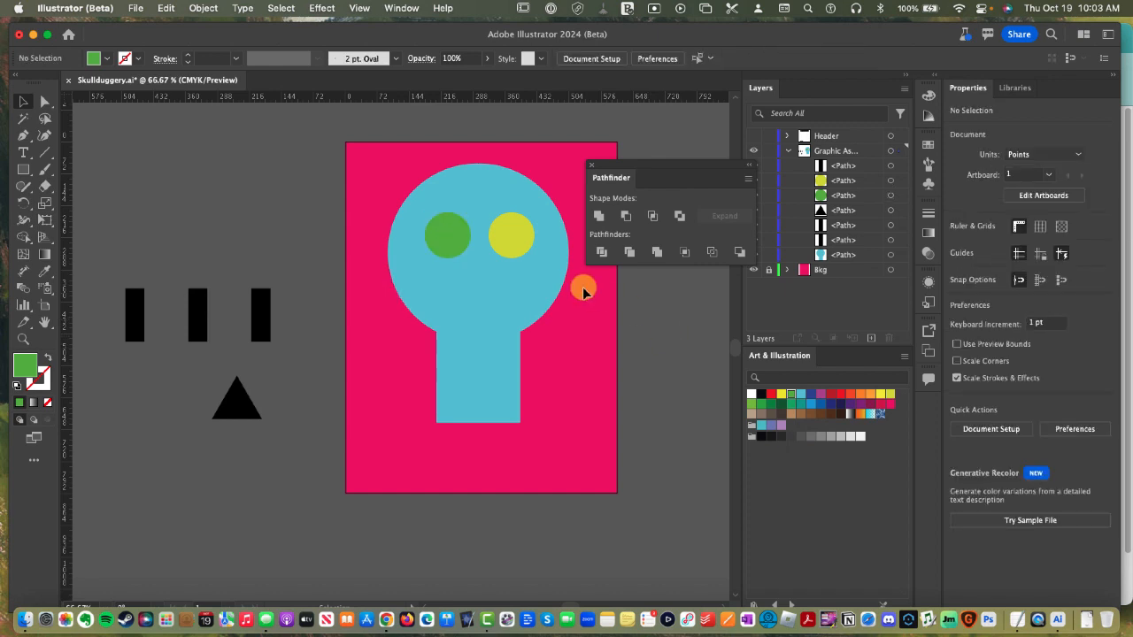
left_click(519, 253)
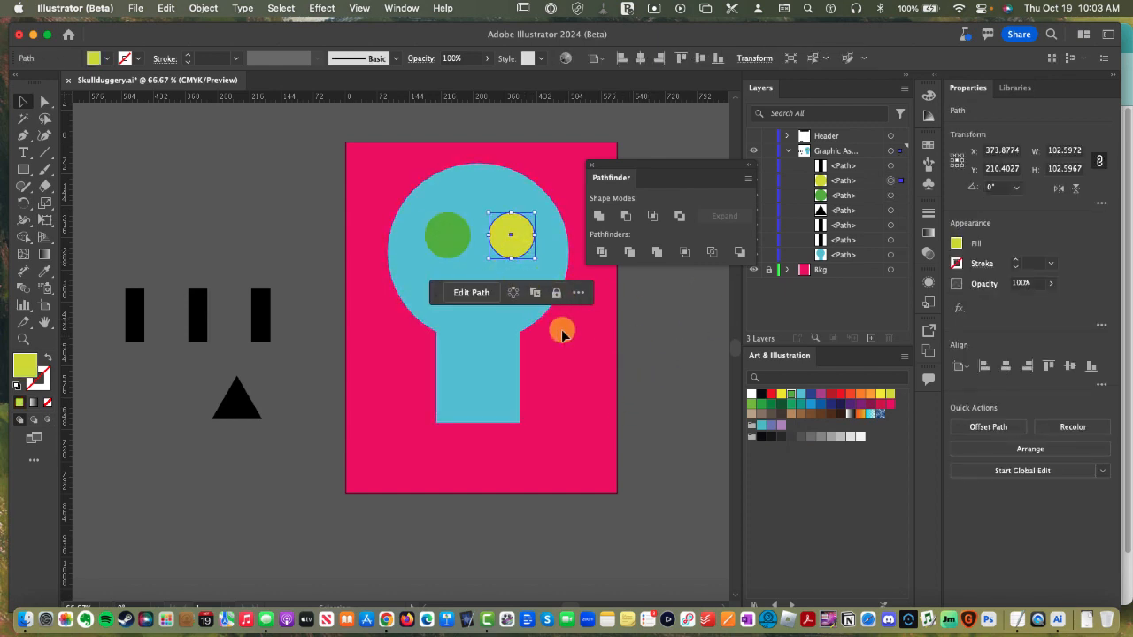
left_click(445, 232, "shift")
left_click(397, 199, "shift")
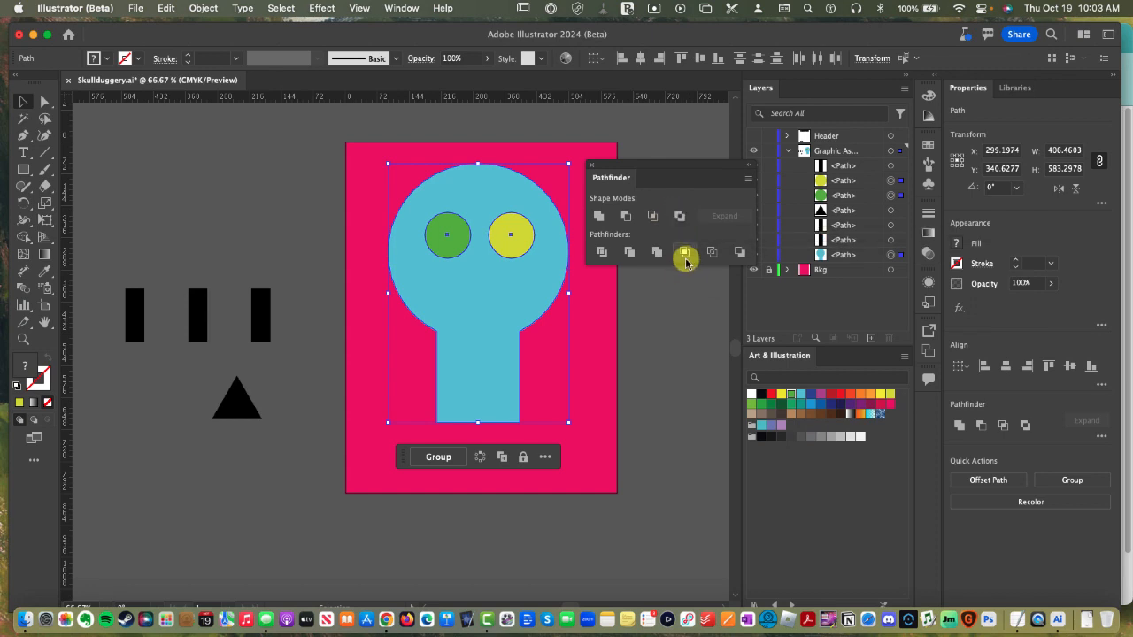
left_click(679, 323)
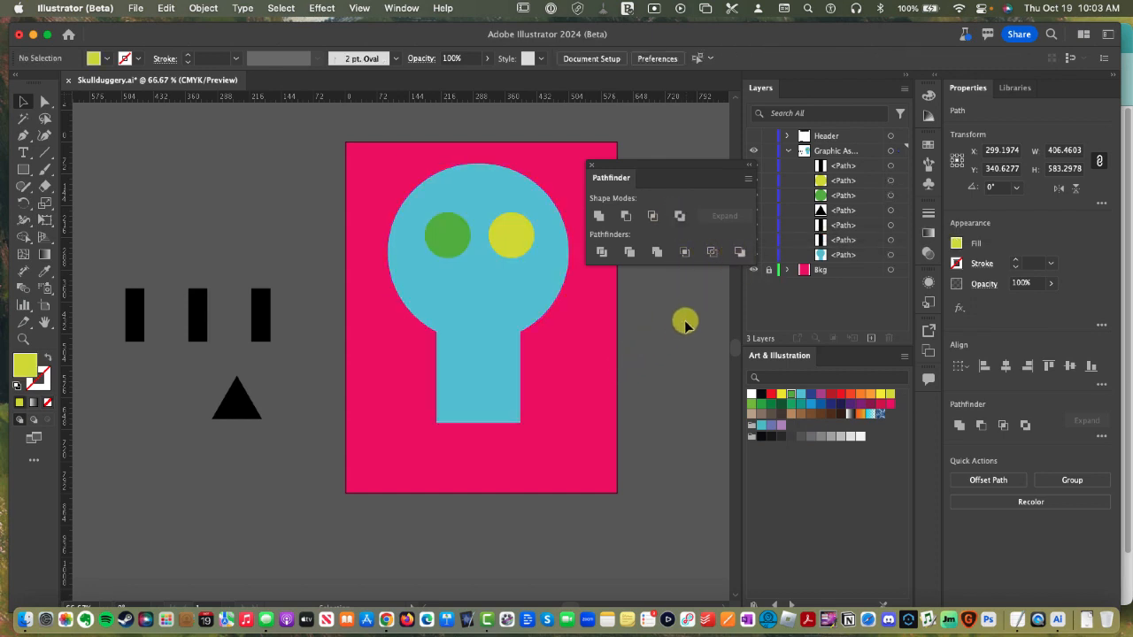
Unite the two eye circles and cut them out of the skull with Minus Front.
left_click(523, 250)
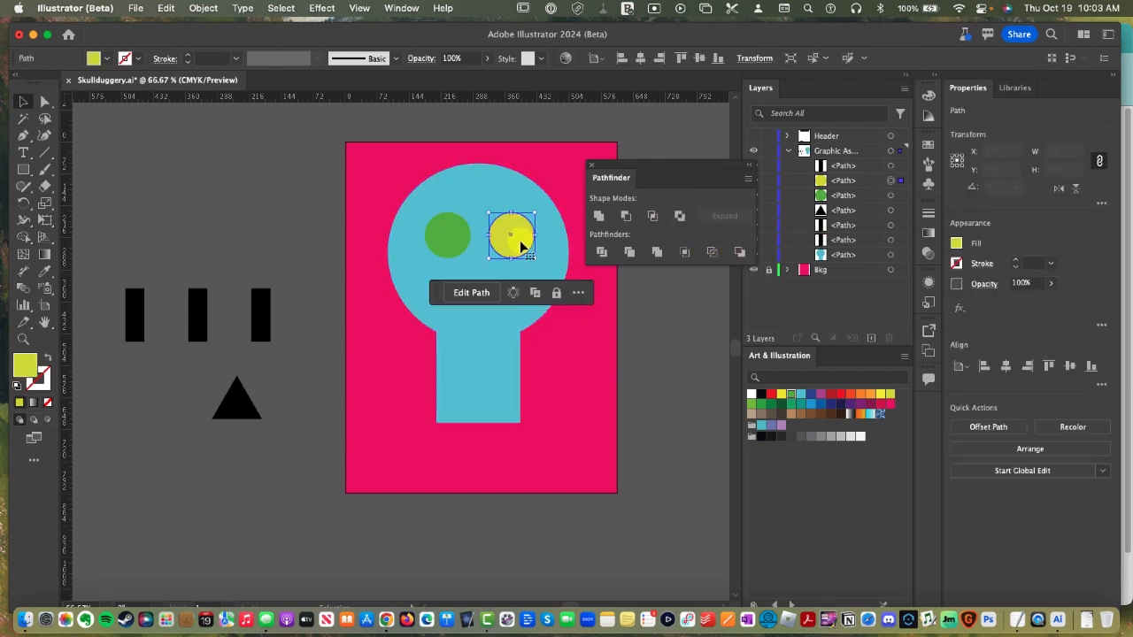
left_click(451, 254, "shift")
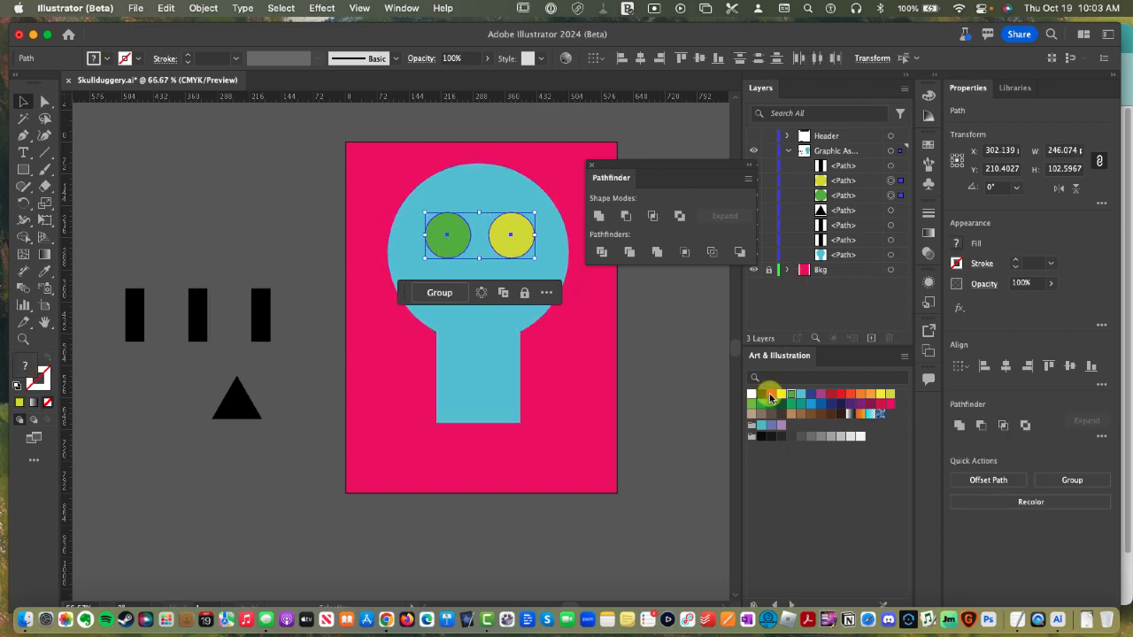
left_click(599, 215)
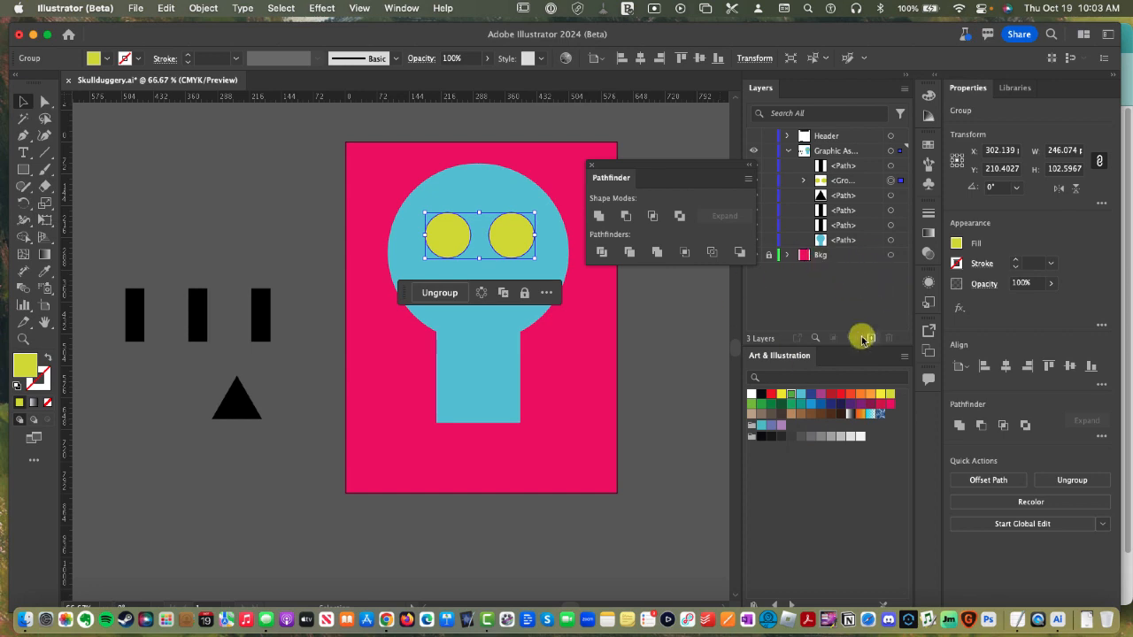
left_click(891, 242, "shift")
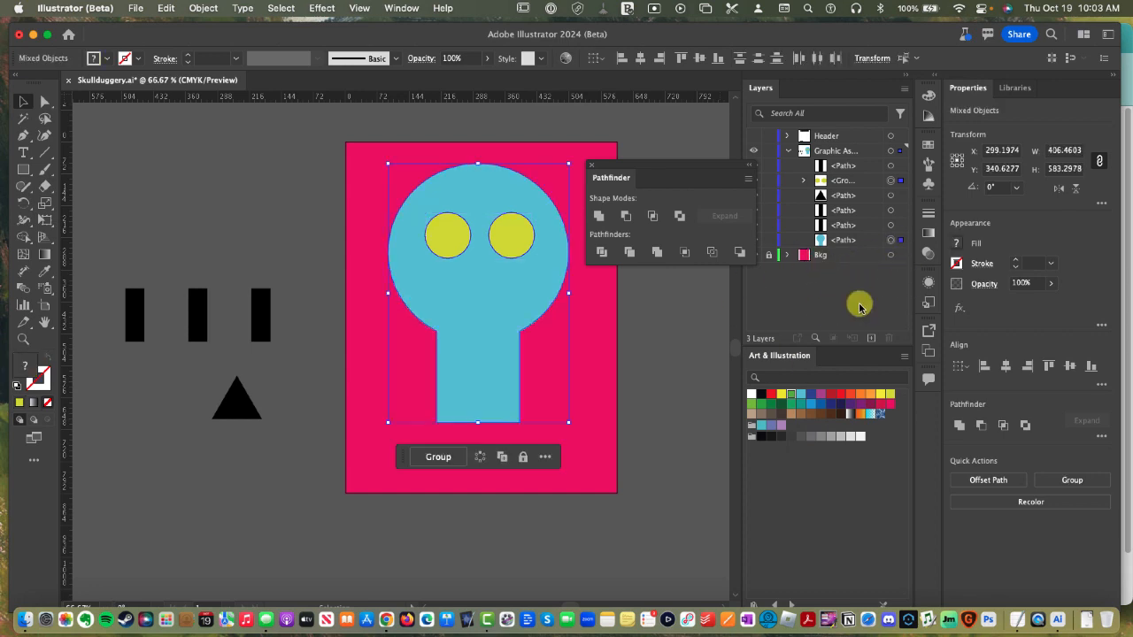
left_click(625, 217)
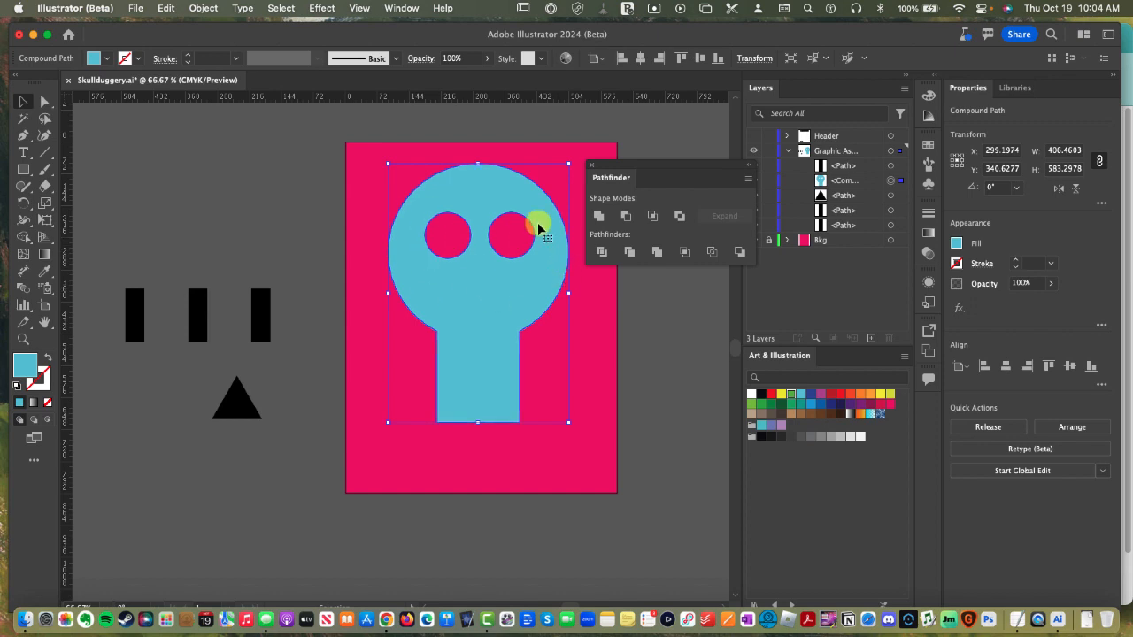
Stack the skull compound path beneath the other shapes in its layer and move the floating Pathfinder clear of the artboard.
left_click(855, 181)
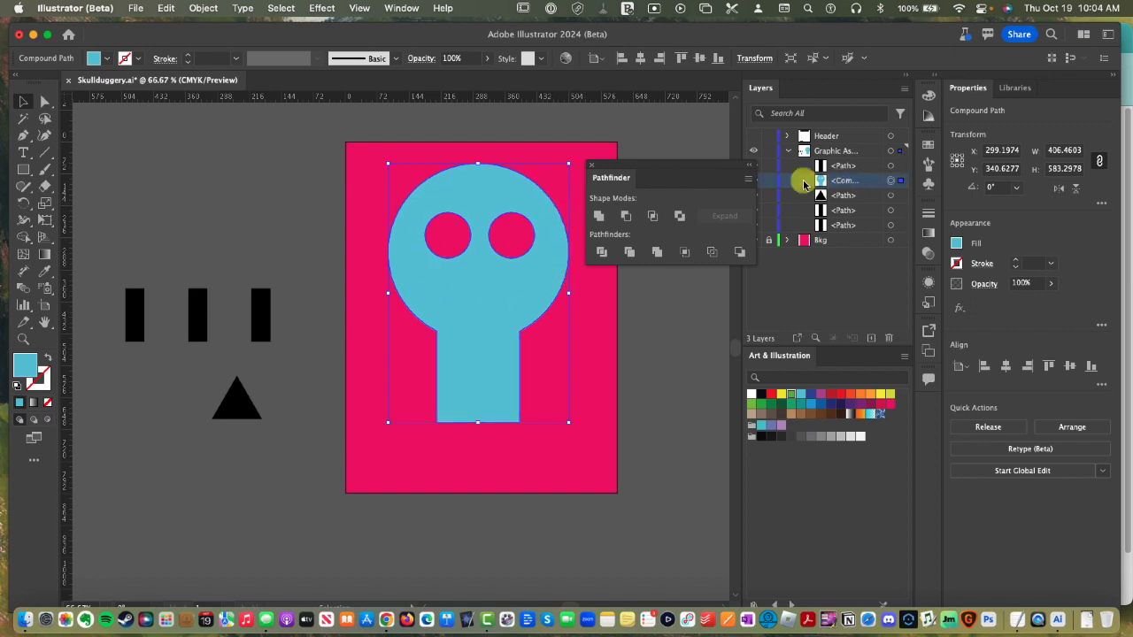
left_click_drag(859, 183, 859, 232)
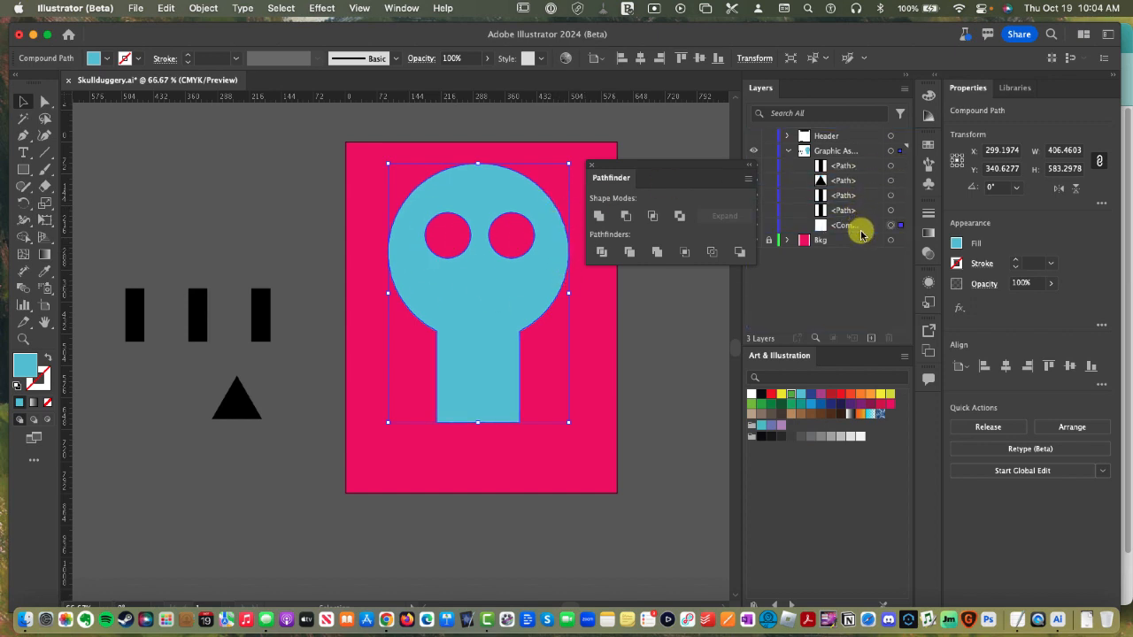
left_click_drag(678, 165, 218, 135)
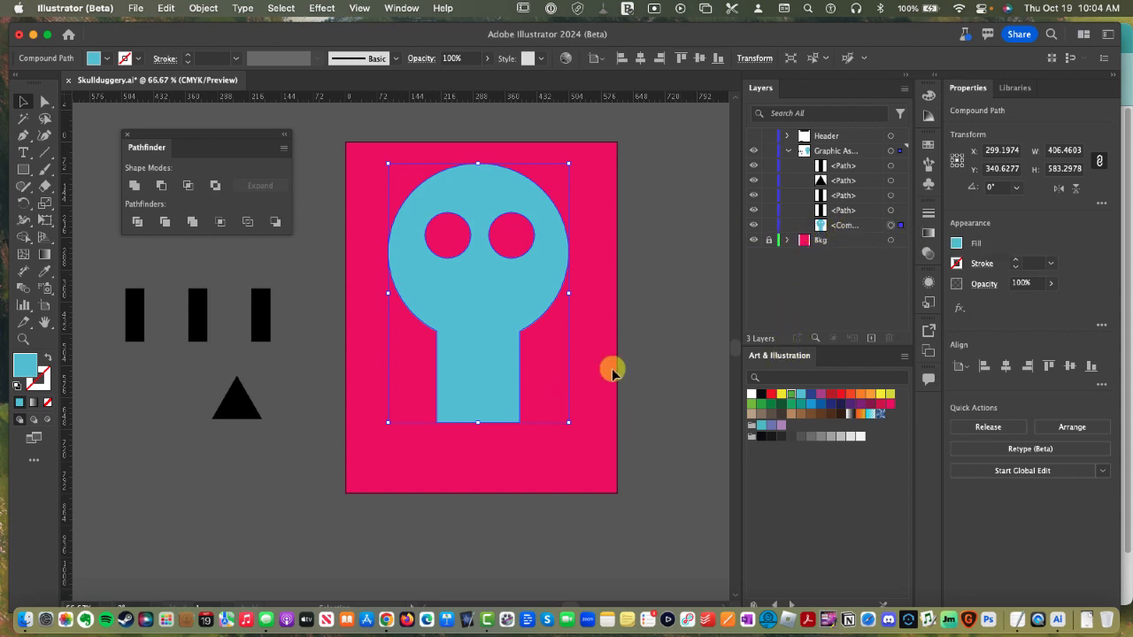
Place the black triangle between the eyes as a nose, color it blue and reshape it to about 71 by 177 pt.
left_click_drag(235, 405, 480, 289)
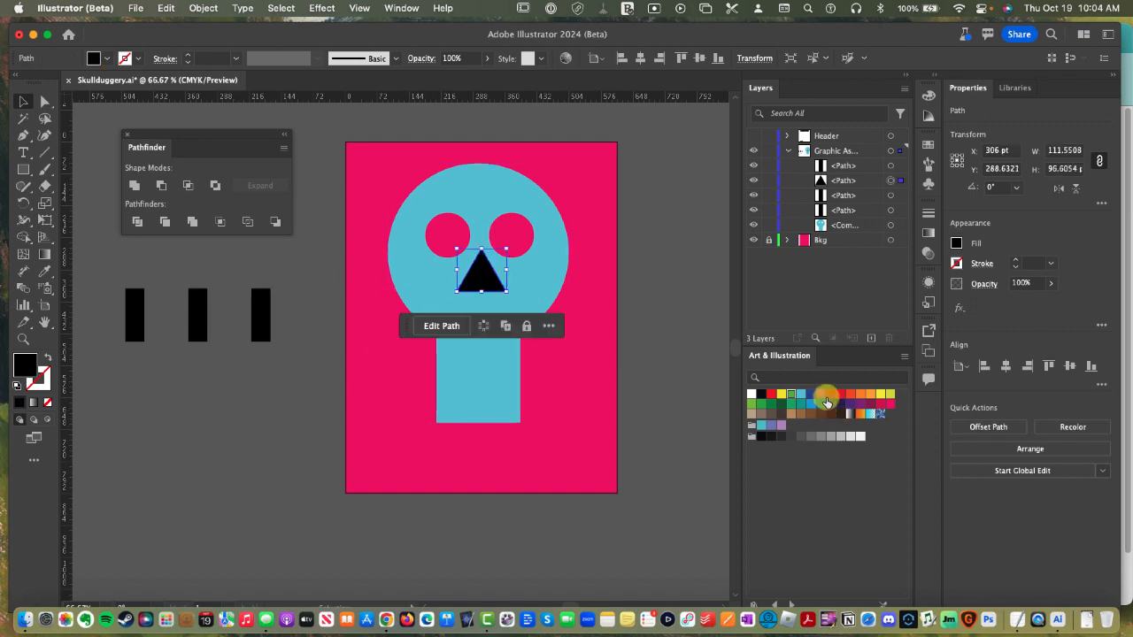
left_click(830, 393)
left_click(811, 404)
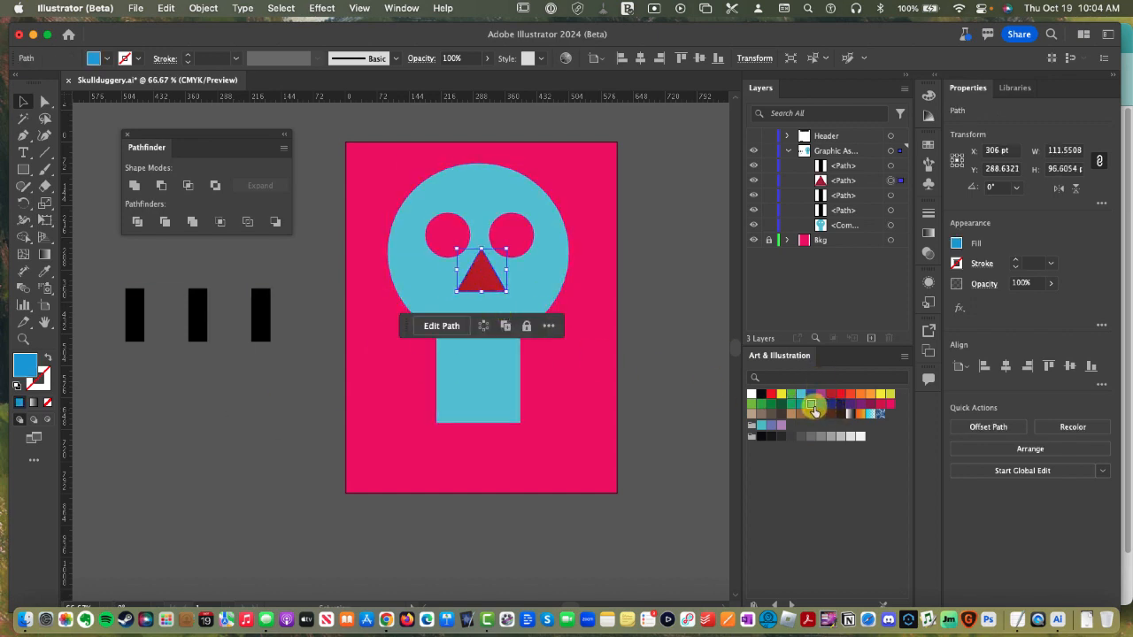
mouse_move(493, 286)
left_mouse_down()
mouse_move(480, 277)
mouse_move(481, 320)
mouse_move(498, 268)
mouse_move(480, 273)
mouse_move(478, 297)
left_mouse_up()
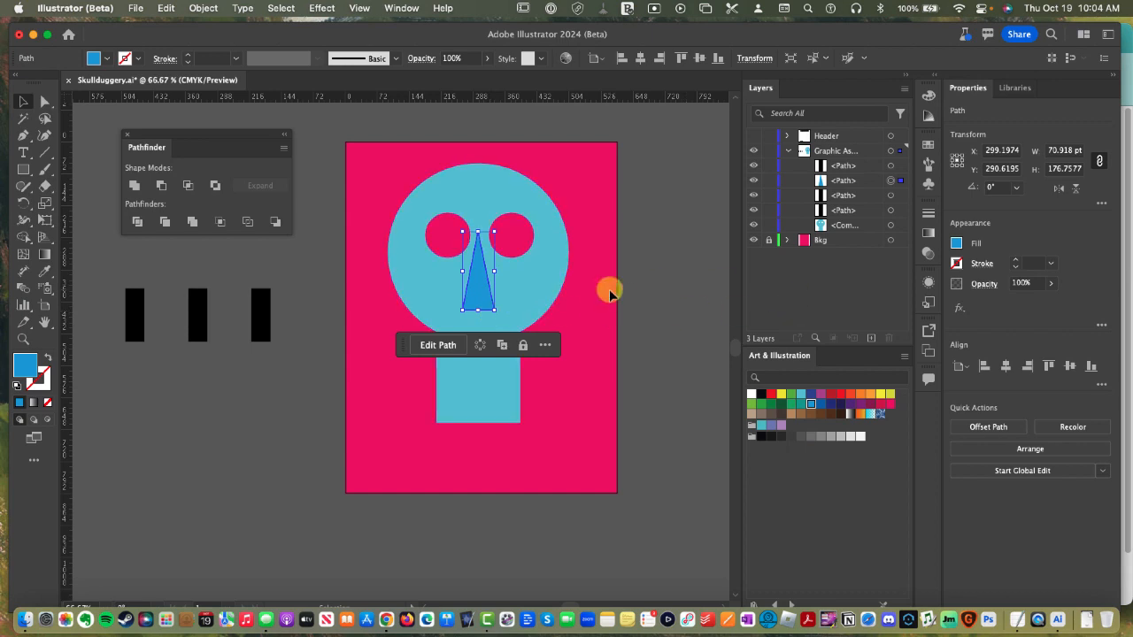
Cut the triangular nose out of the skull with Minus Front.
left_click(441, 232, "shift")
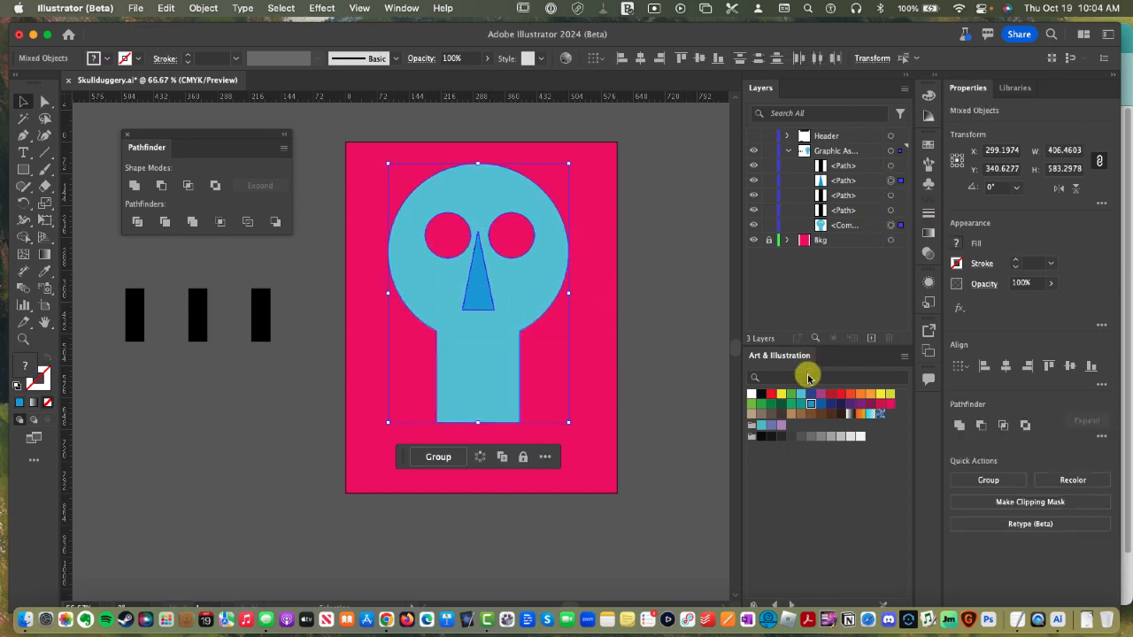
left_click(157, 191)
left_click(304, 354)
Fill the three black bars with orange-red and stack the skull compound path beneath them in its layer.
left_click_drag(91, 308, 268, 341)
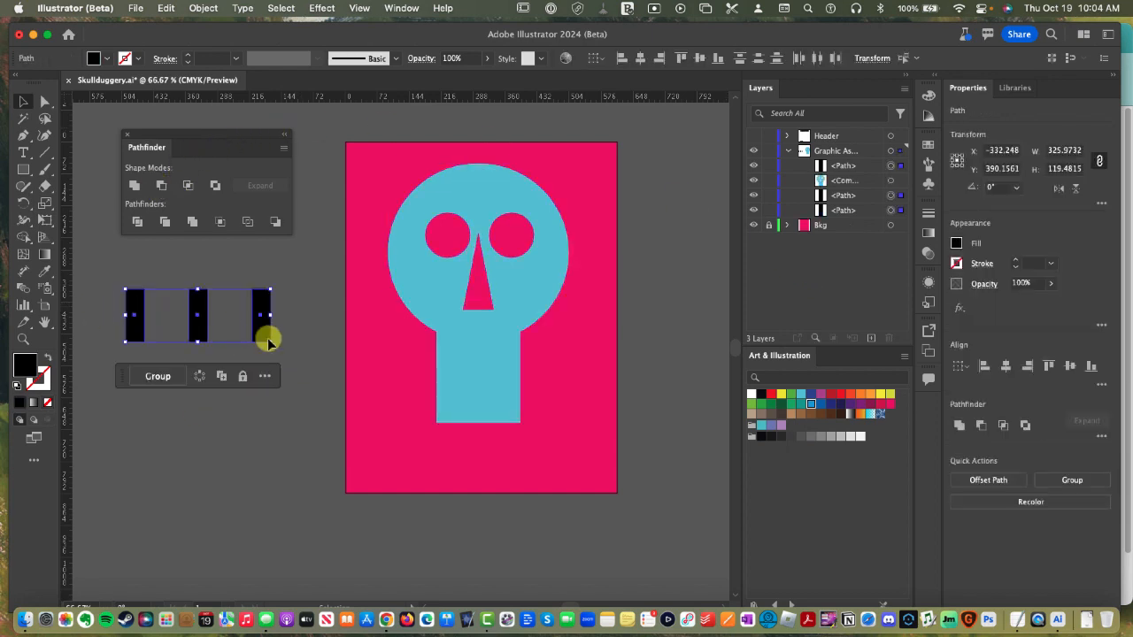
left_click(849, 395)
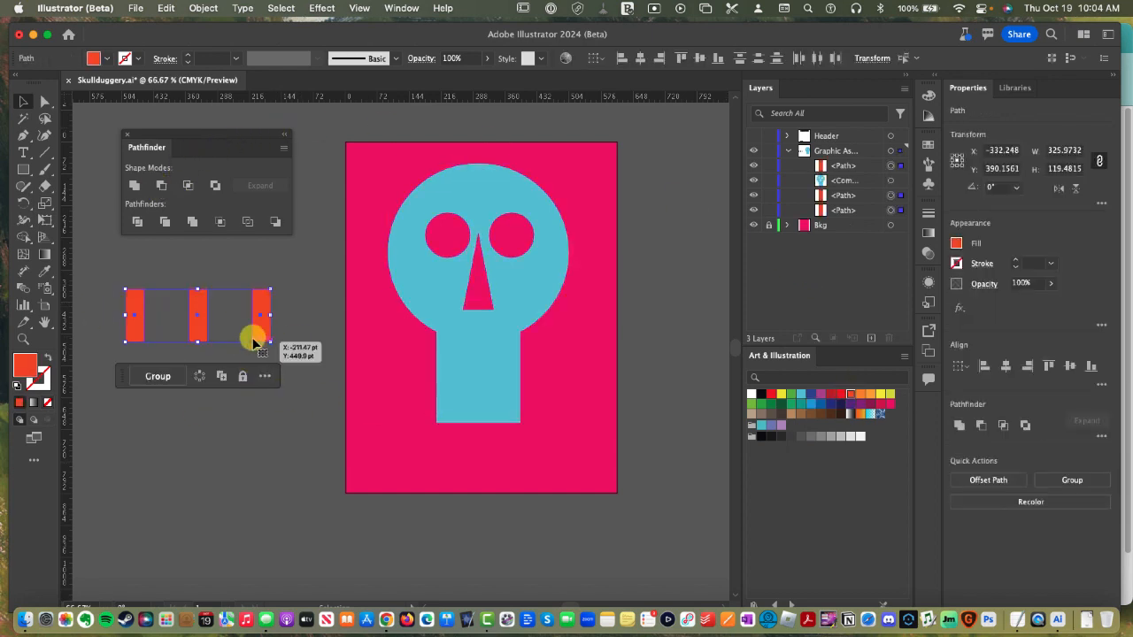
left_click_drag(841, 183, 847, 214)
Place the three bars over the jaw's lower edge as tooth gaps, moving the outer two inward to span about 146 pt.
left_click_drag(268, 328, 540, 419)
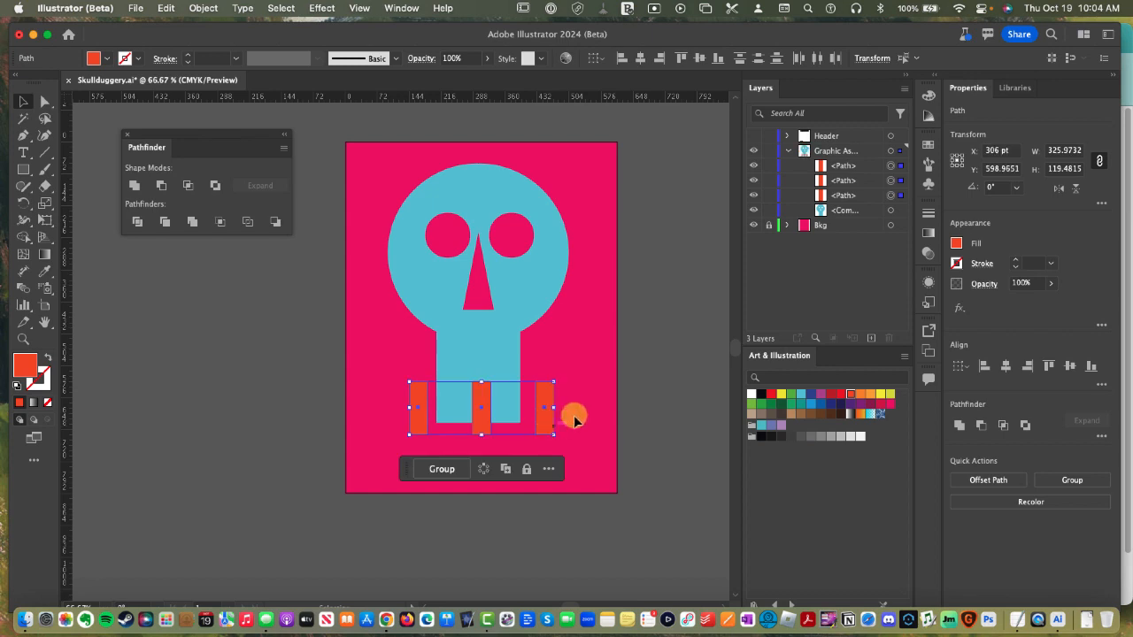
left_click(563, 415)
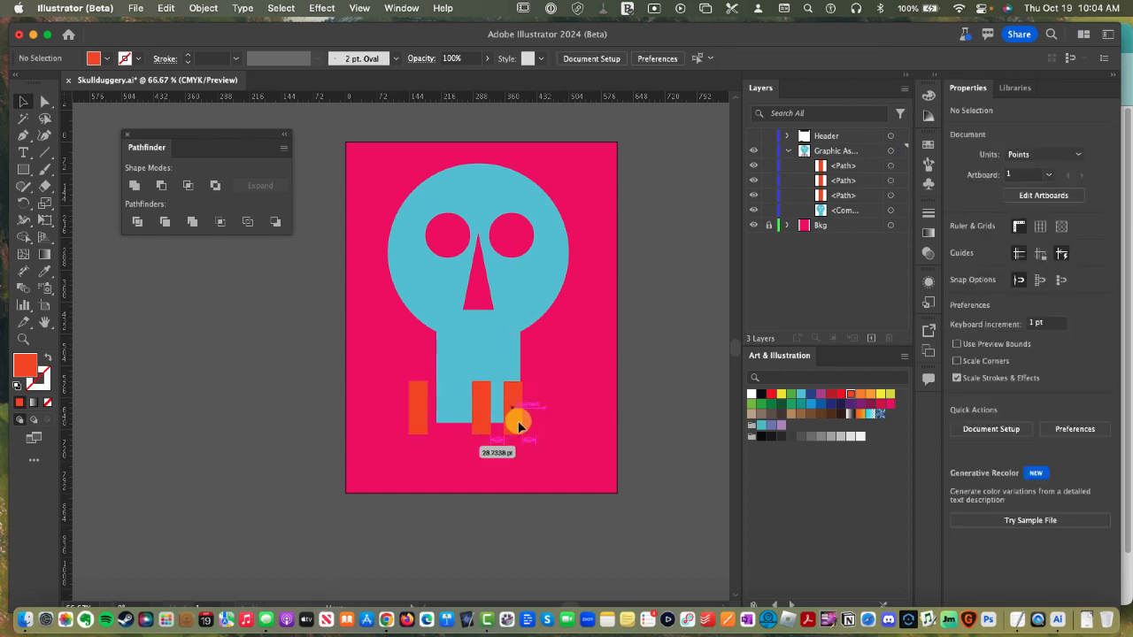
left_click_drag(510, 428, 510, 427)
mouse_move(409, 417)
left_mouse_down()
mouse_move(450, 421)
mouse_move(400, 432)
left_mouse_up()
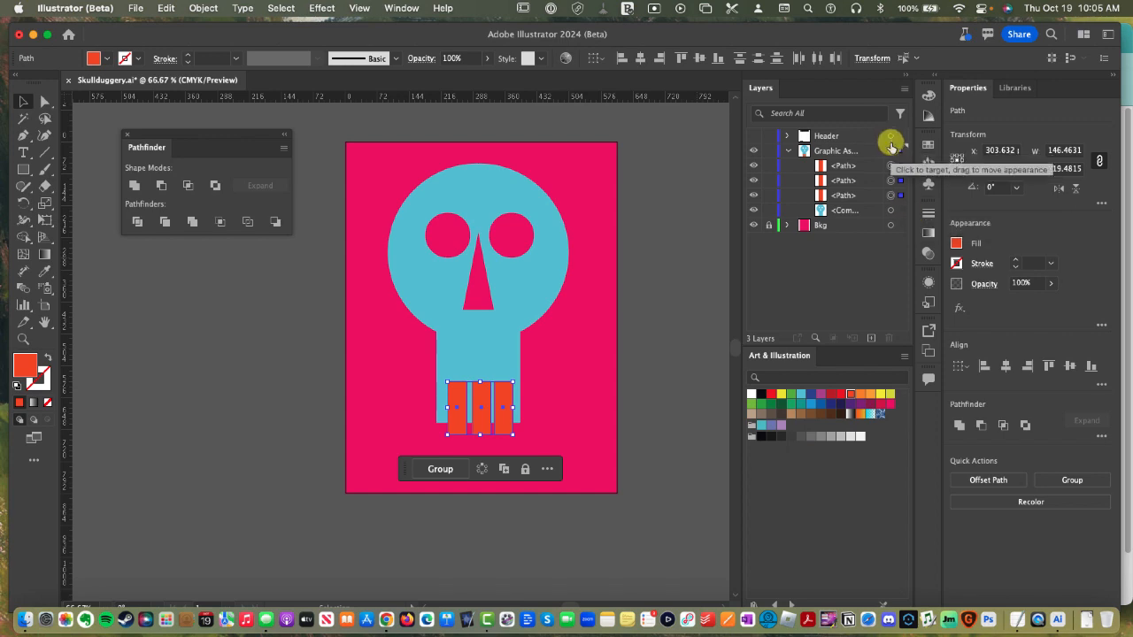
Group the three bars and cut them out of the skull's jaw with Minus Front.
key("super+g")
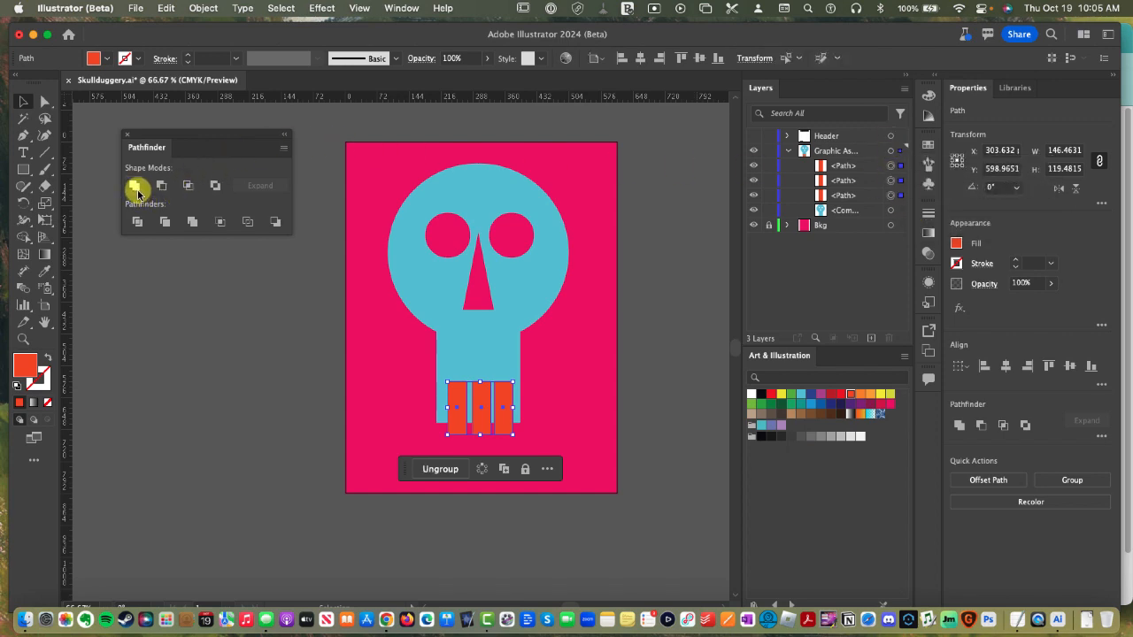
left_click_drag(242, 139, 243, 138)
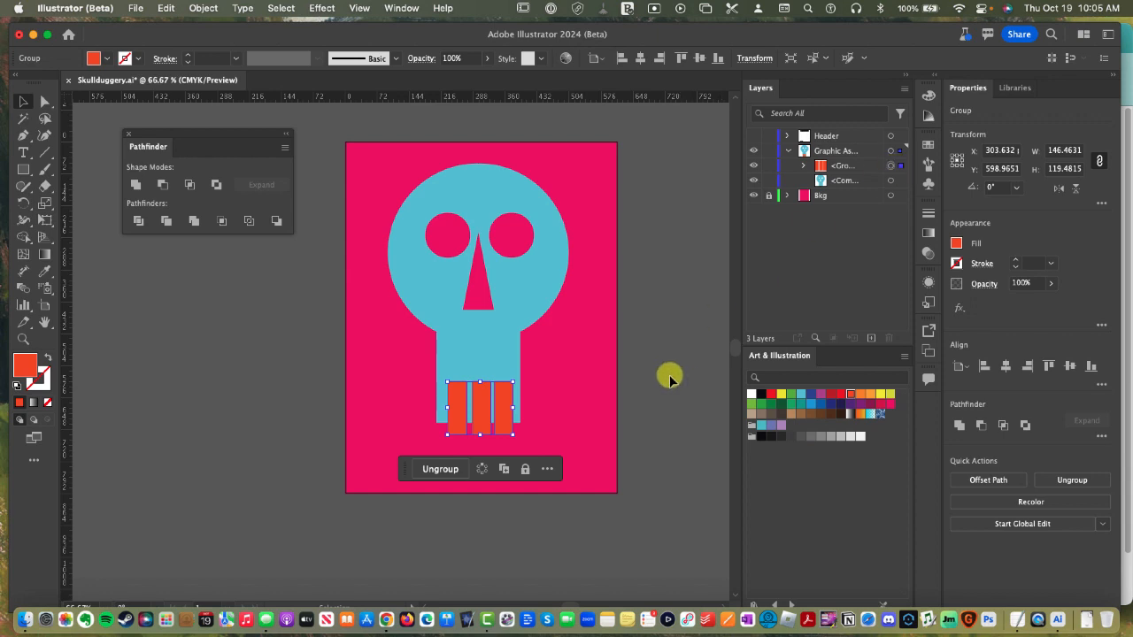
left_click(561, 410)
key("super+a")
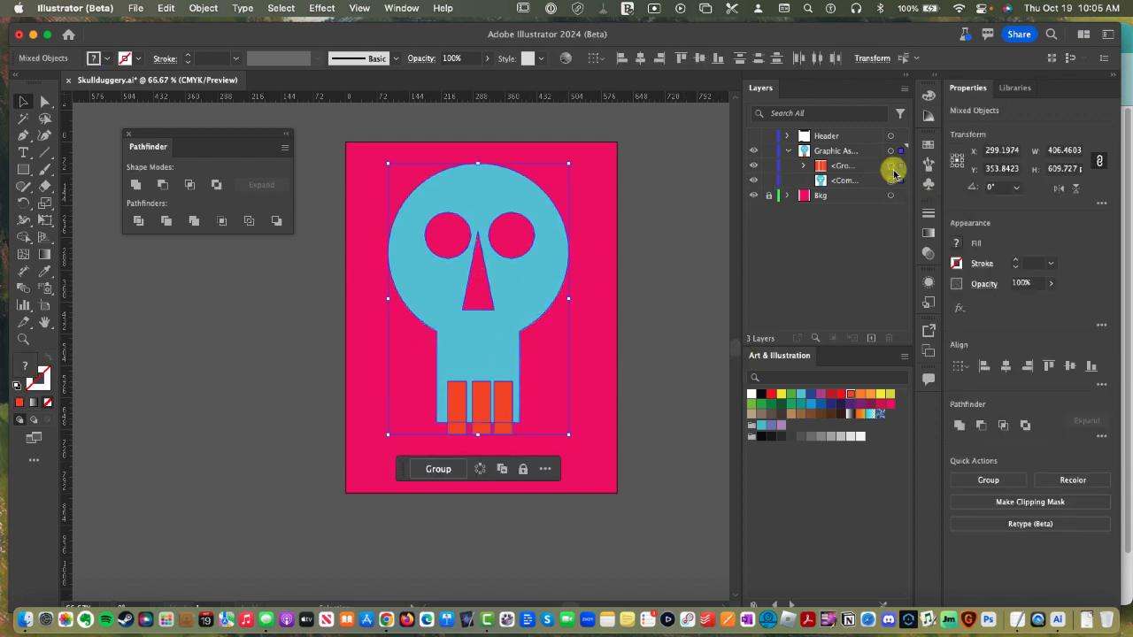
left_click(161, 184)
left_click(660, 328)
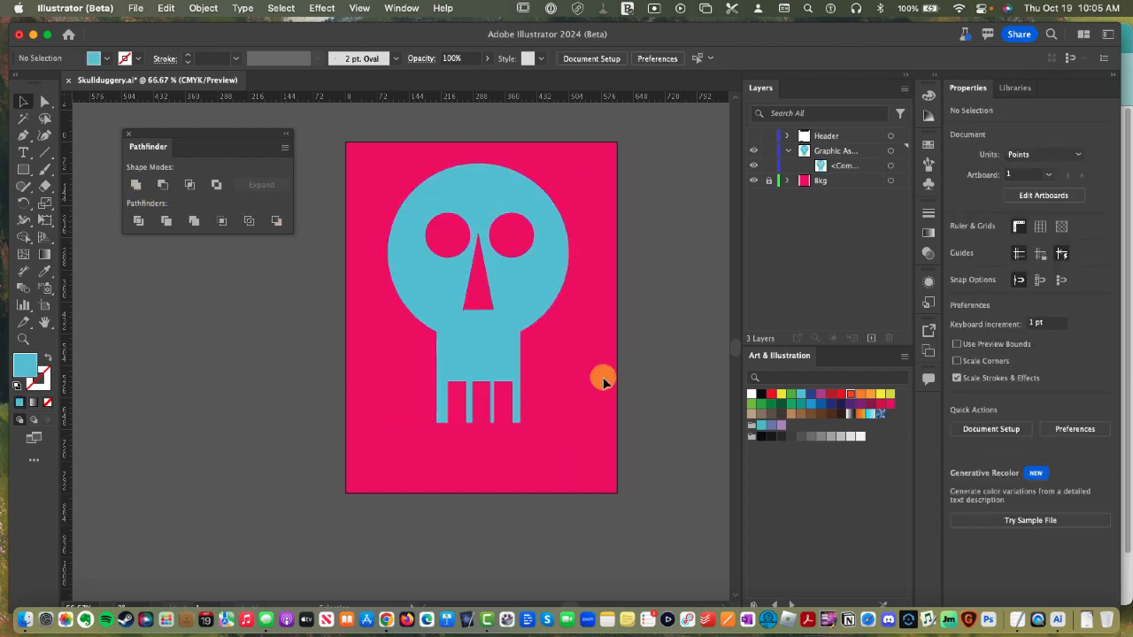
Move the skull to about X 312, Y 379 pt on the artboard and recolor it light green.
left_click_drag(537, 311, 543, 329)
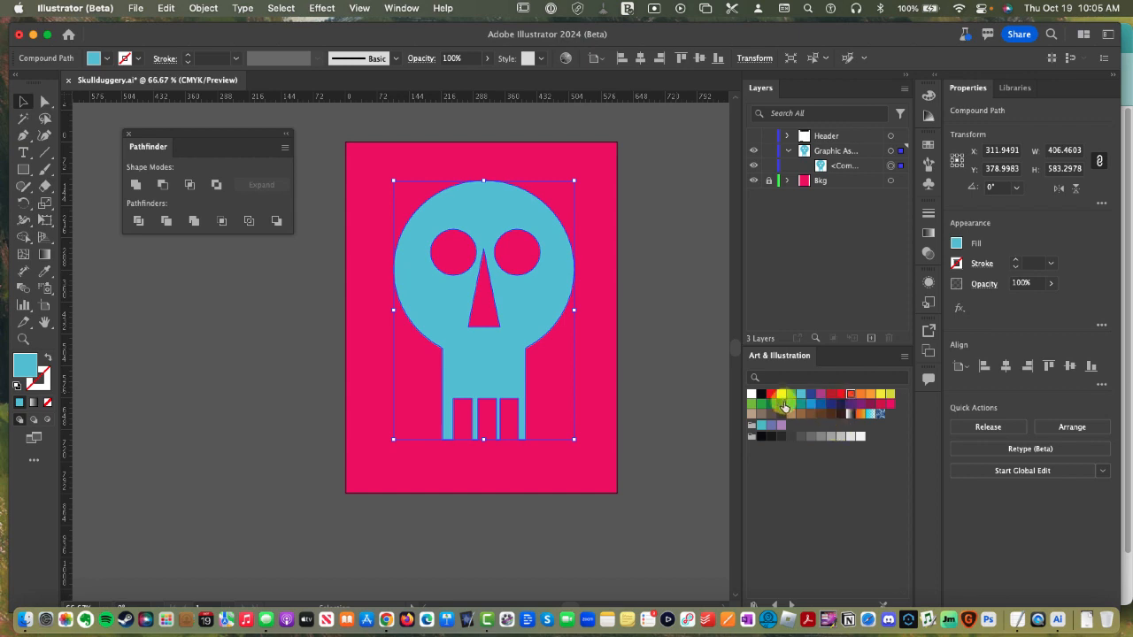
left_click(791, 398)
left_click(718, 304)
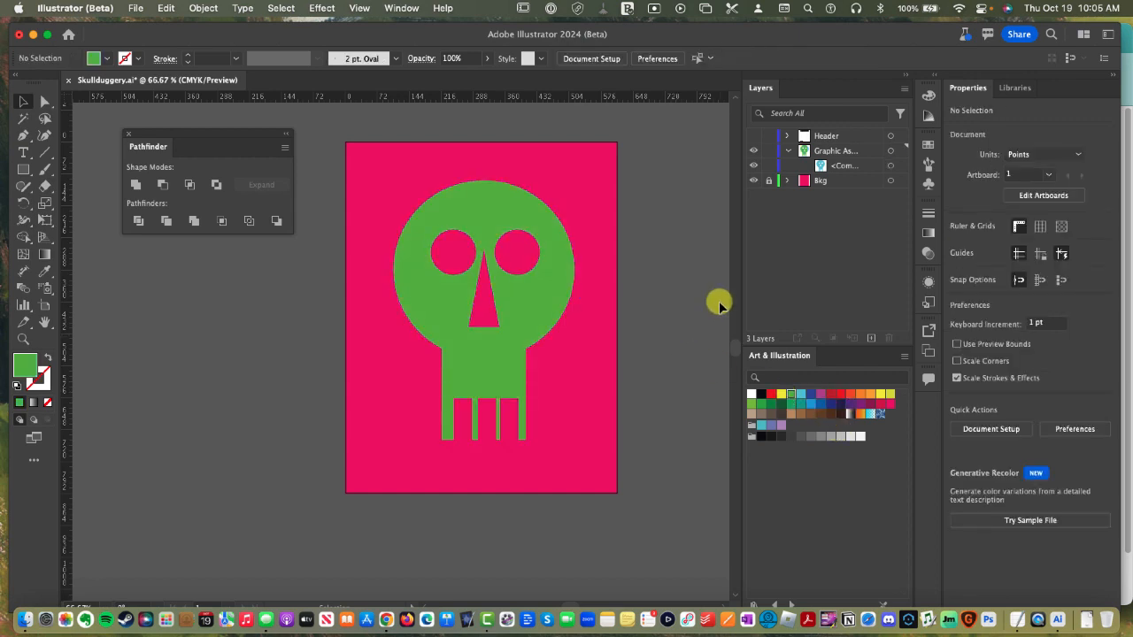
left_click(752, 404)
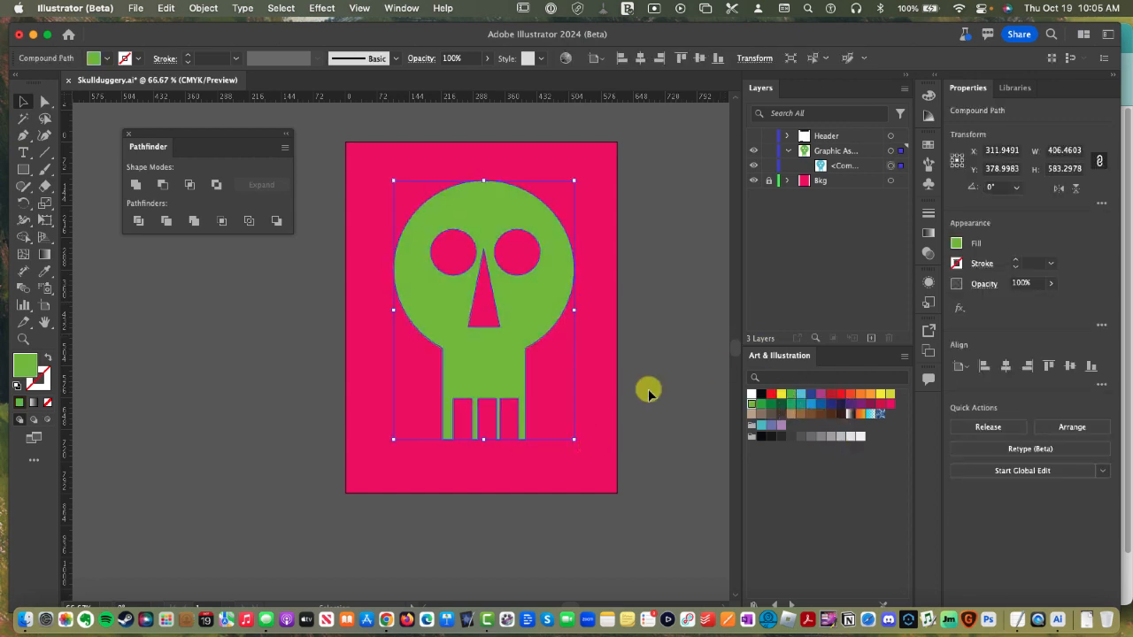
left_click(666, 358)
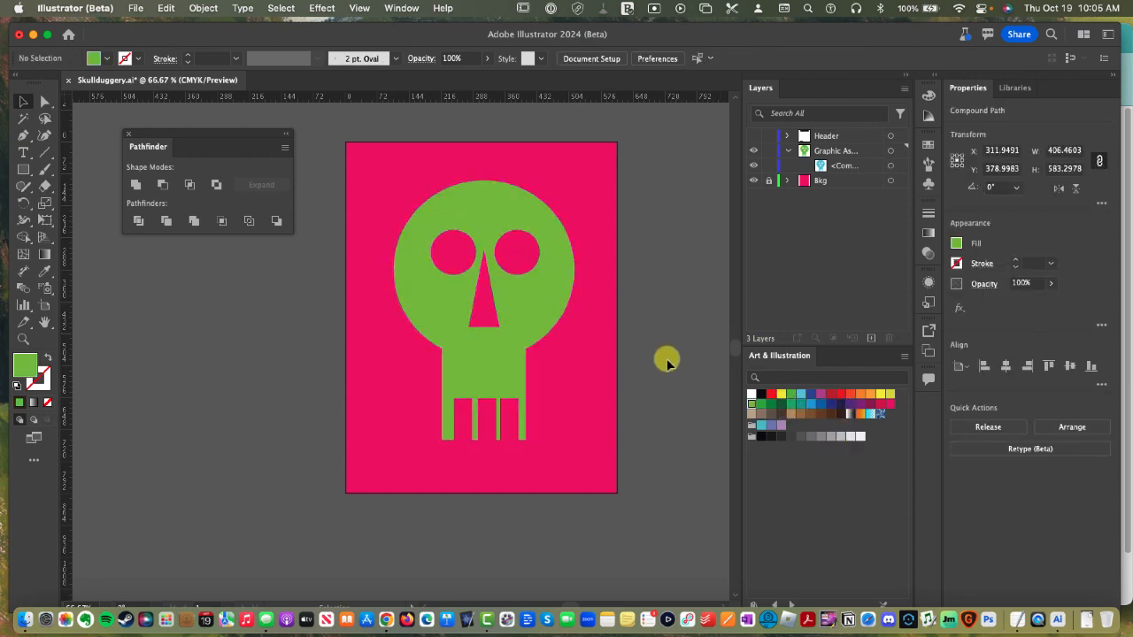